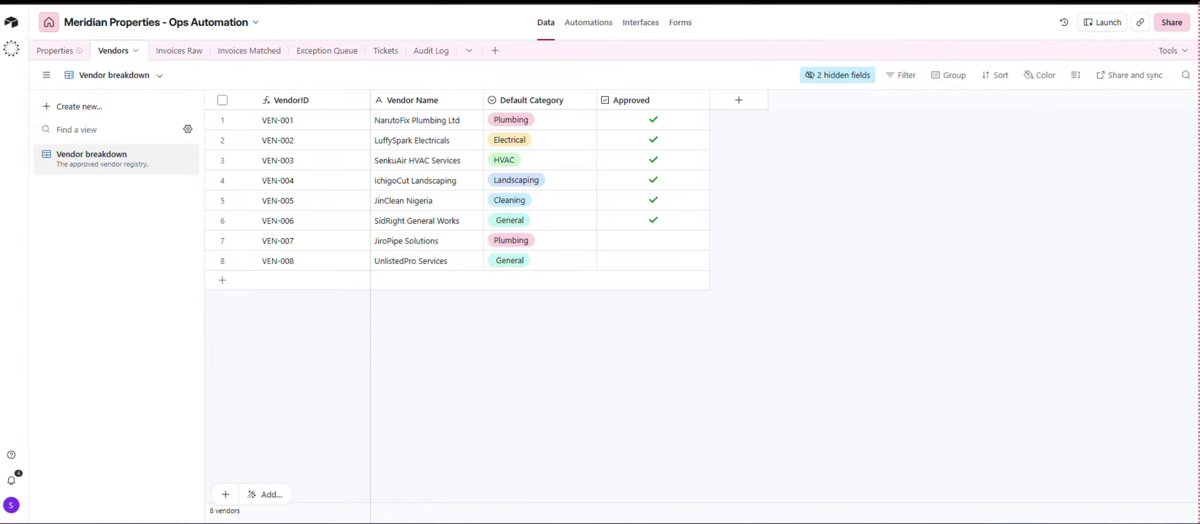
Step: Look through the Properties, Vendors and Invoices Raw tables of the Ops Automation base
left_click(67, 53)
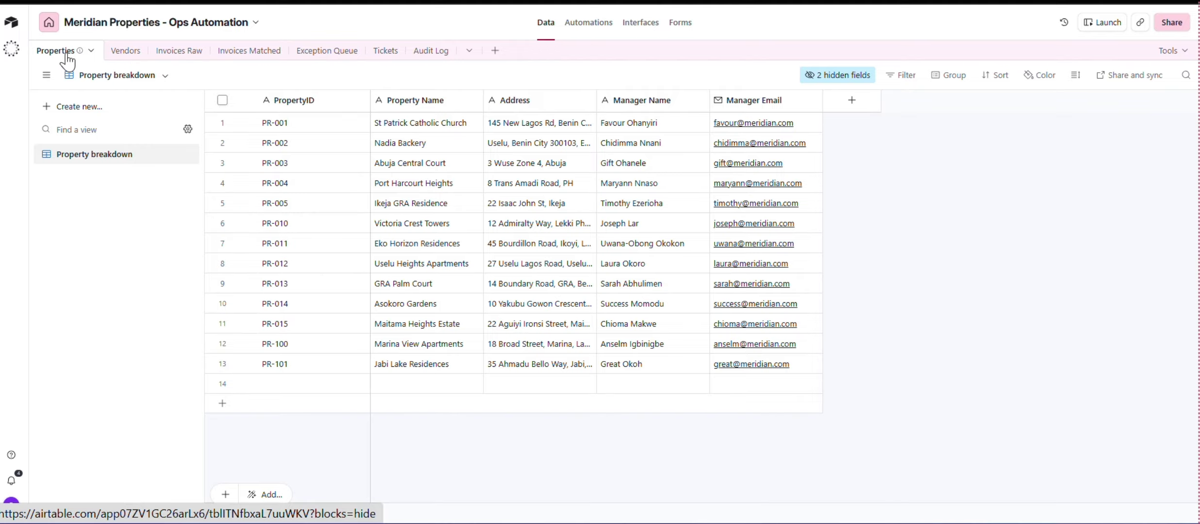
left_click(121, 50)
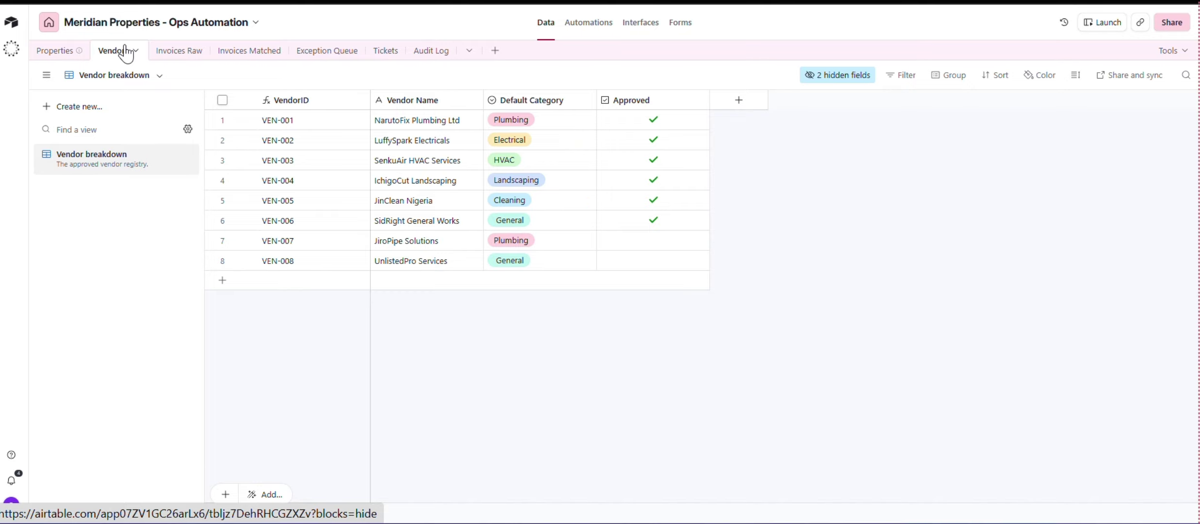
left_click(166, 54)
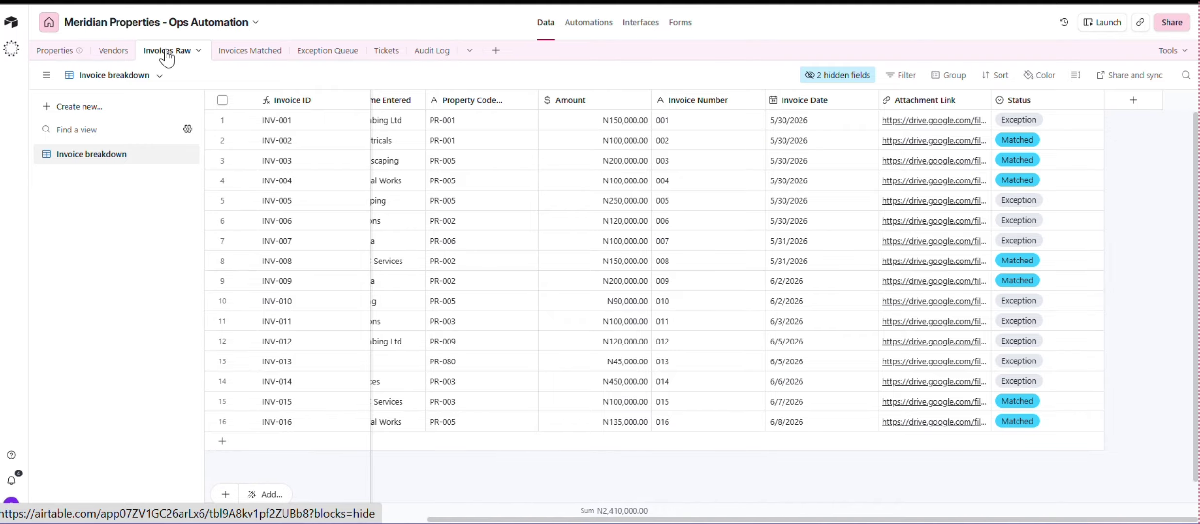
Step: Compare the Invoices Matched table with Invoices Raw, inspecting the matched vendor and matched property of the first matched record
left_click(235, 51)
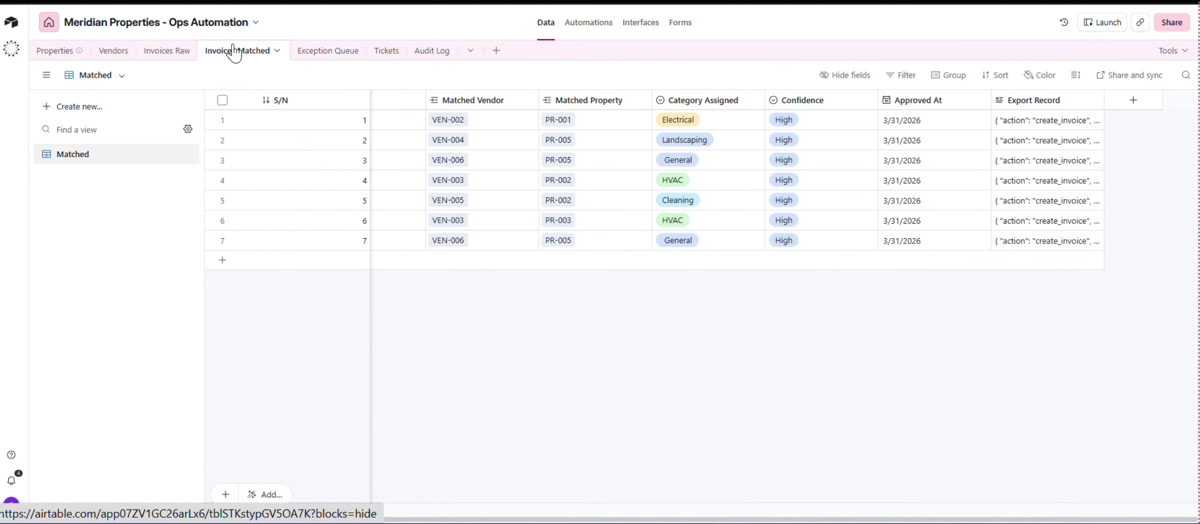
left_click(171, 53)
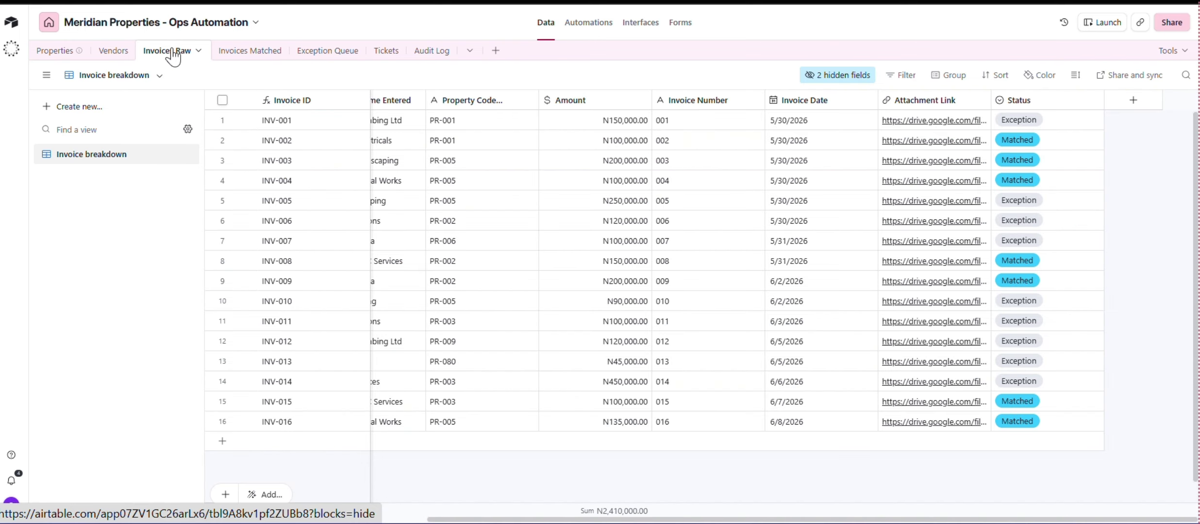
left_click(222, 56)
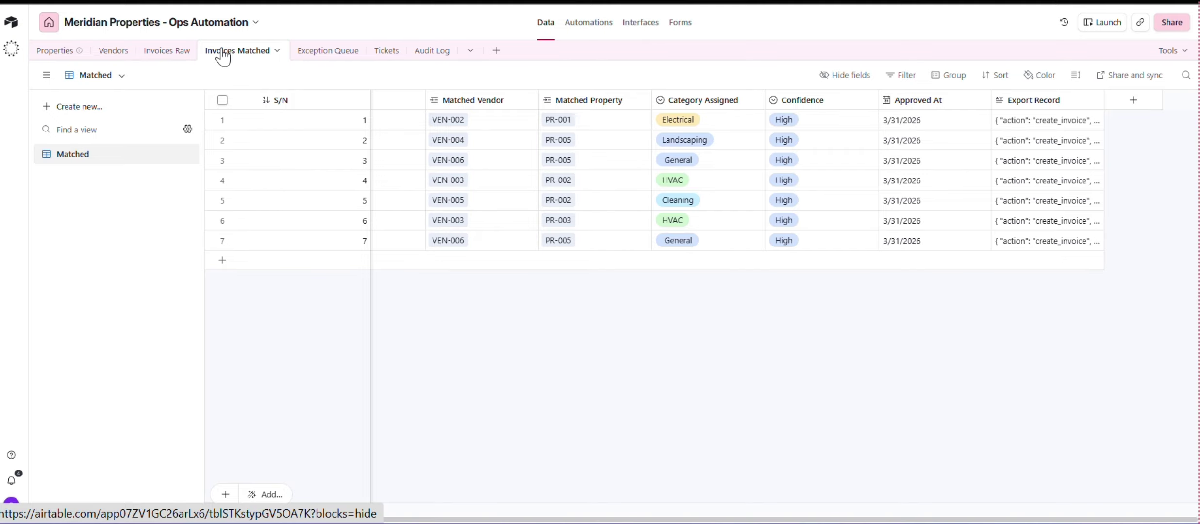
left_click(432, 122)
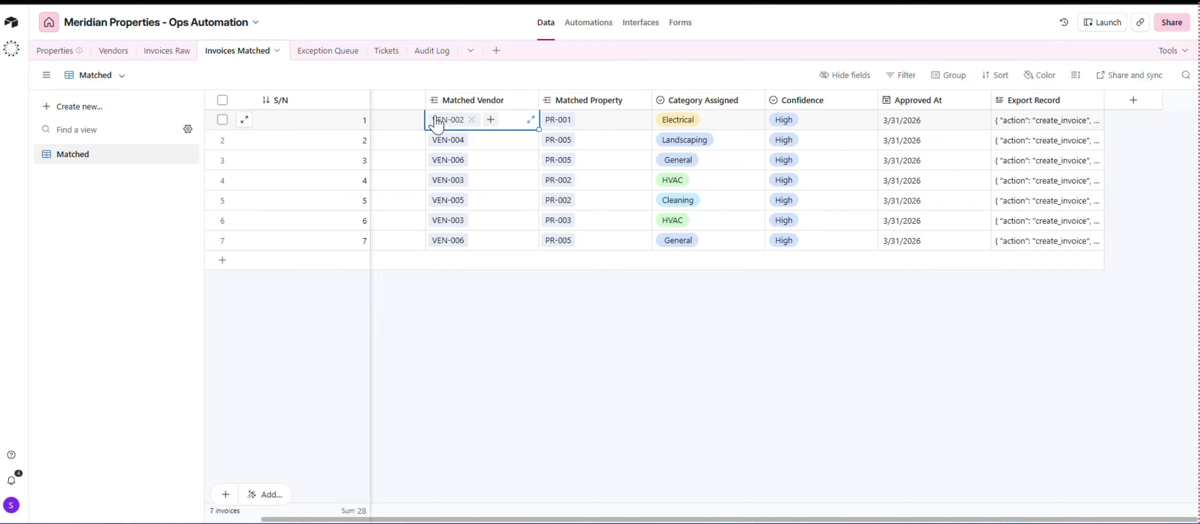
left_click(567, 123)
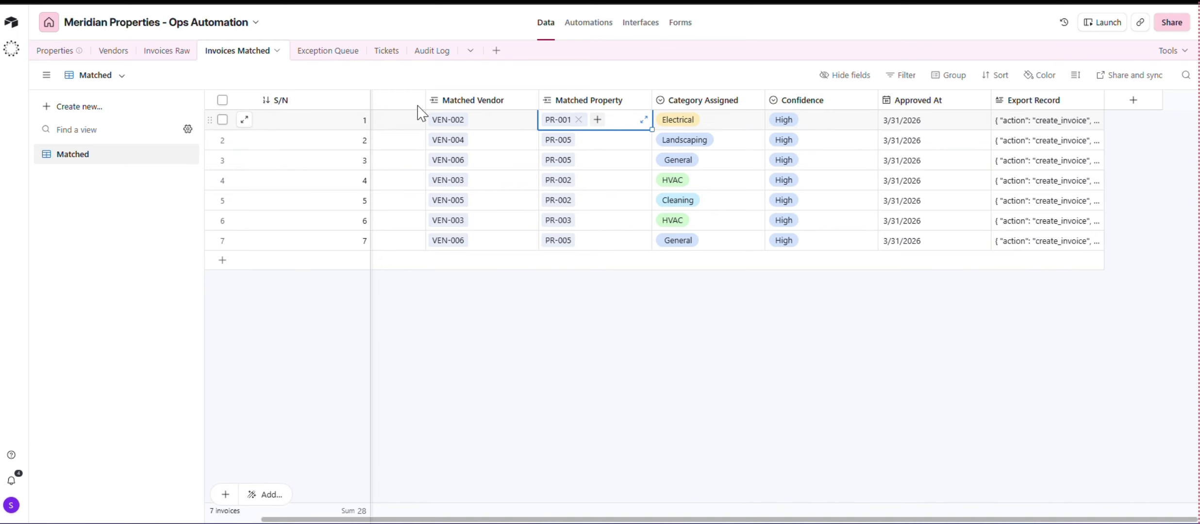
Step: Review the Exception Queue records, the fields of the Tickets table and the entries of the Audit Log
left_click(338, 54)
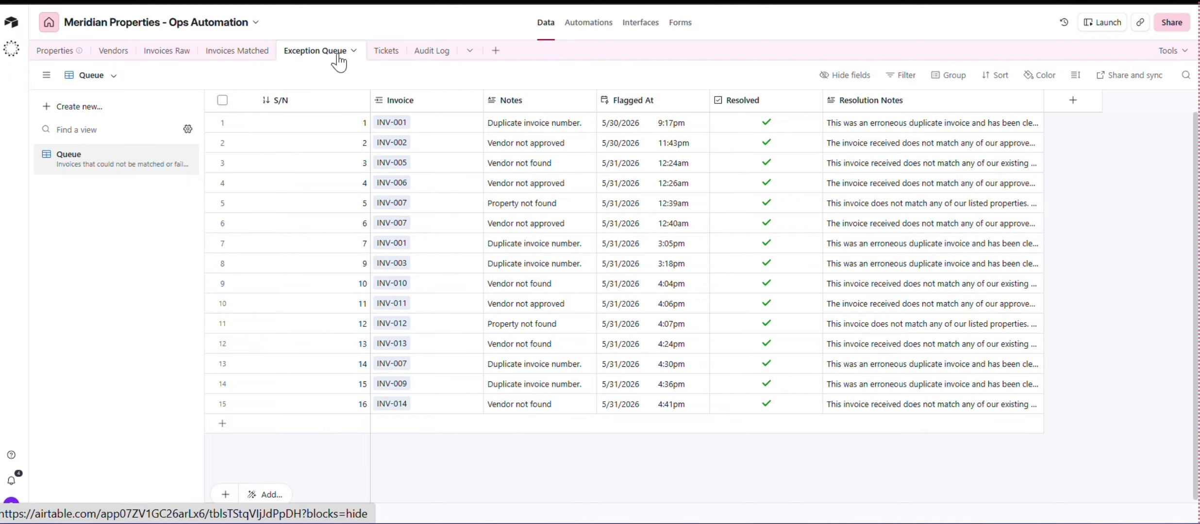
left_click(388, 50)
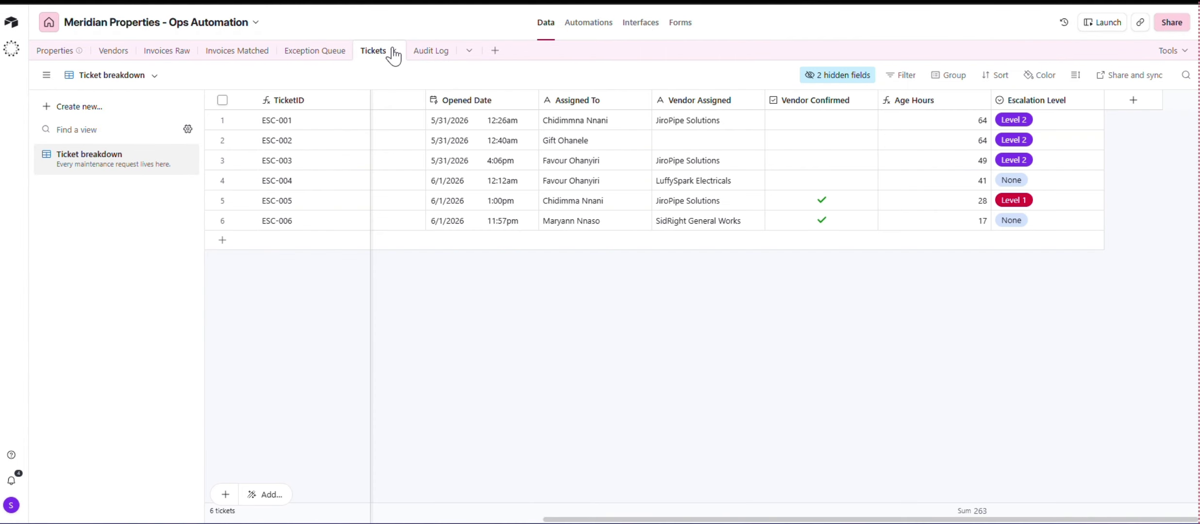
scroll(437, 329, "left", 10)
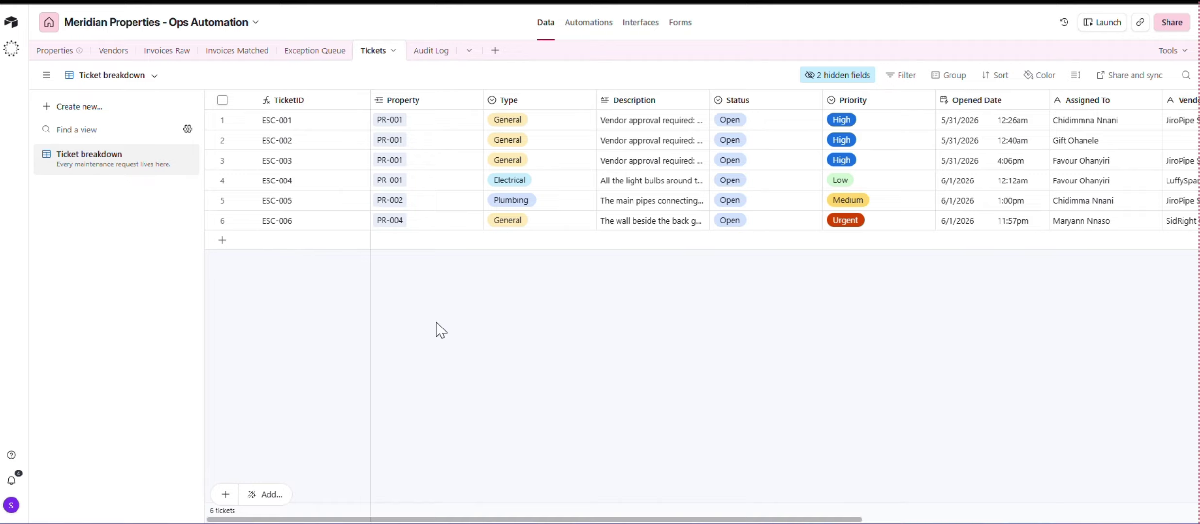
left_click(427, 53)
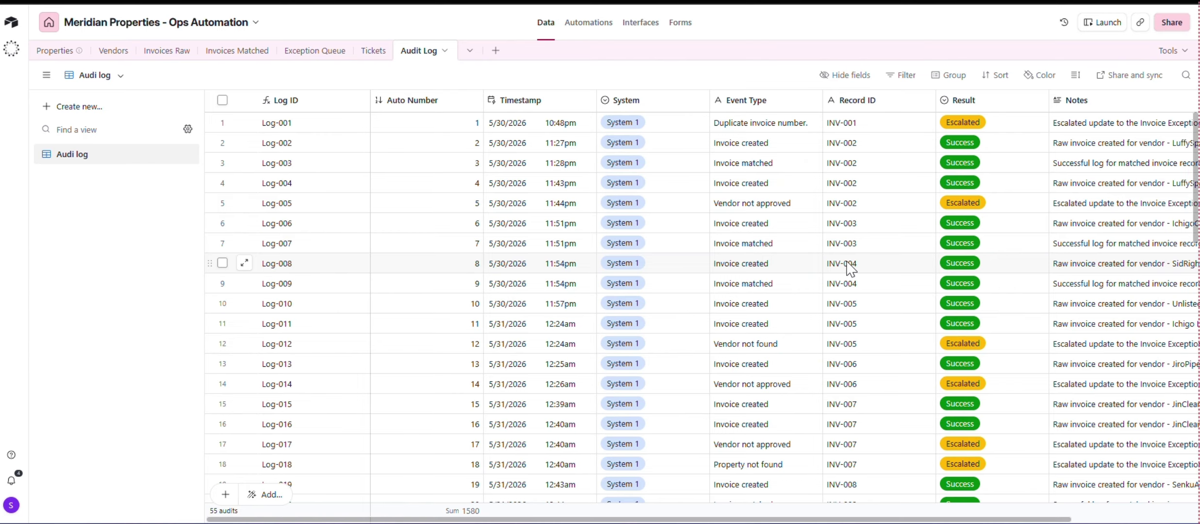
scroll(849, 267, "down", 6)
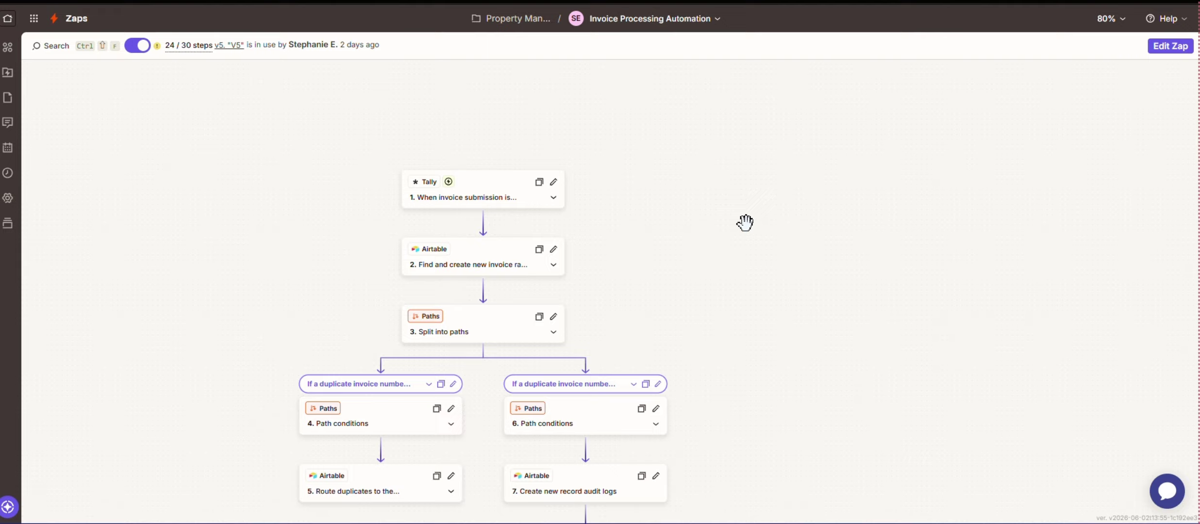
Step: Switch to Zapier and trace the Invoice Processing Automation's duplicate-invoice paths, checking the Exception Queue in Airtable alongside
scroll(746, 223, "down", 3)
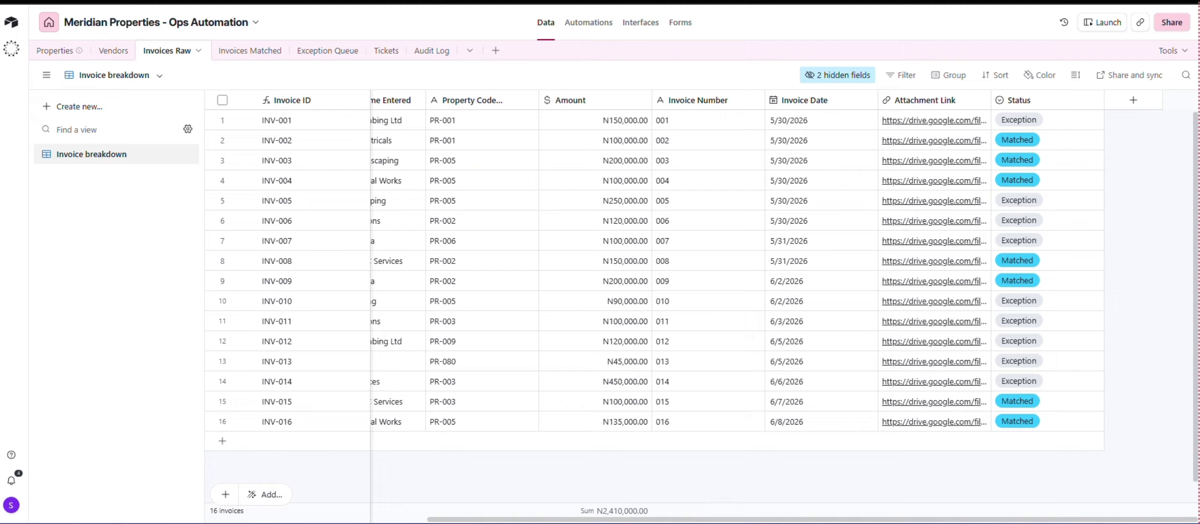
left_click(351, 57)
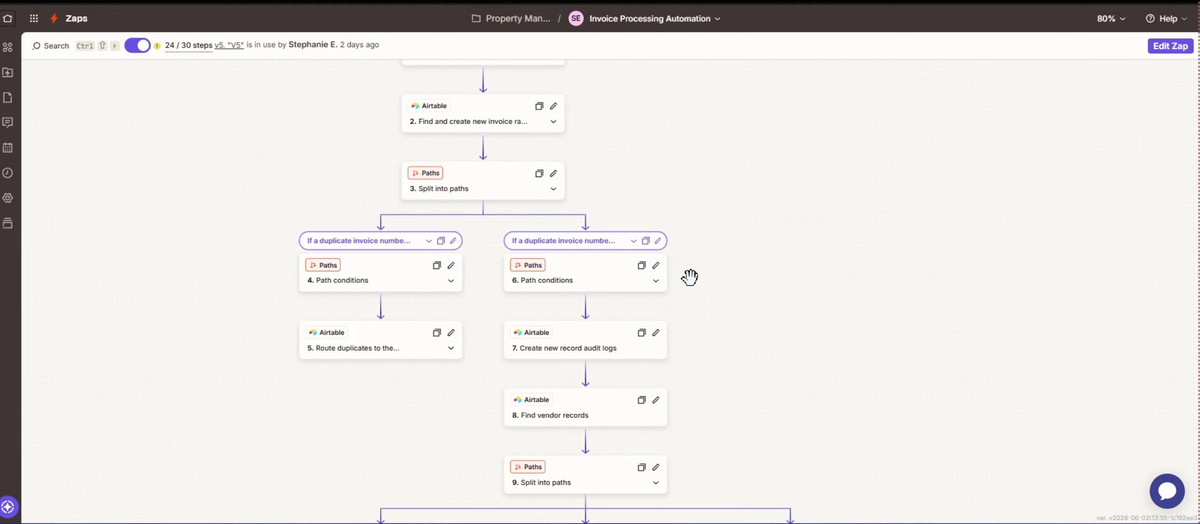
scroll(689, 278, "down", 2)
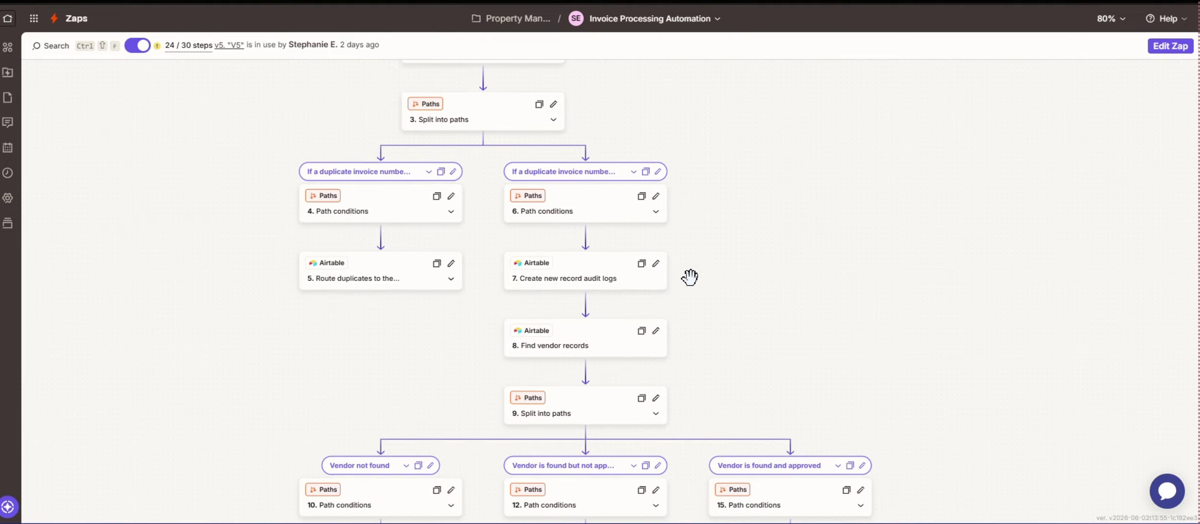
Step: Examine the Invoice Processing Automation's vendor branches and the property lookup paths that follow an approved vendor
scroll(605, 380, "down", 2)
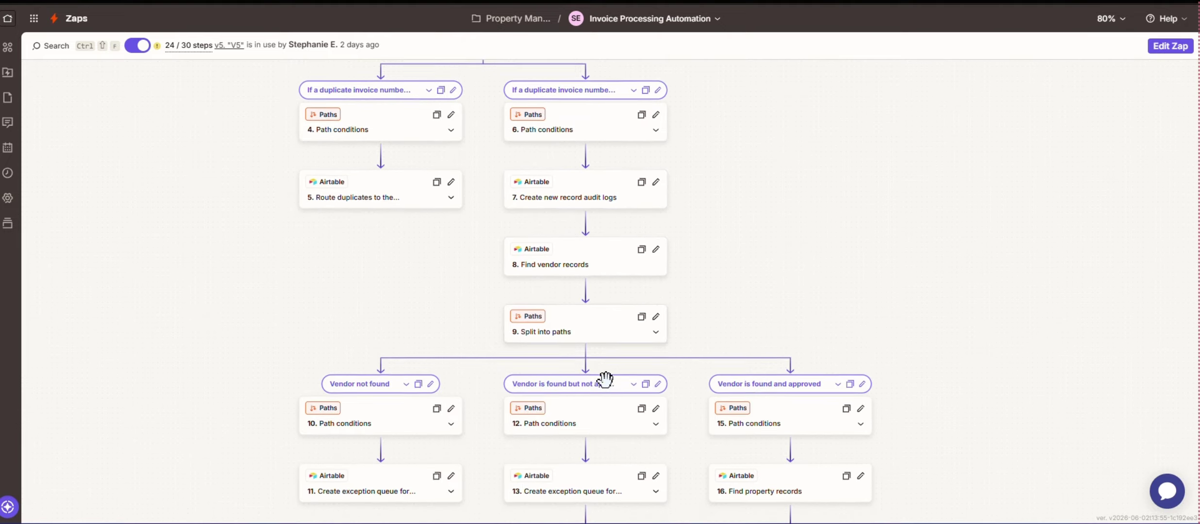
scroll(581, 378, "down", 2)
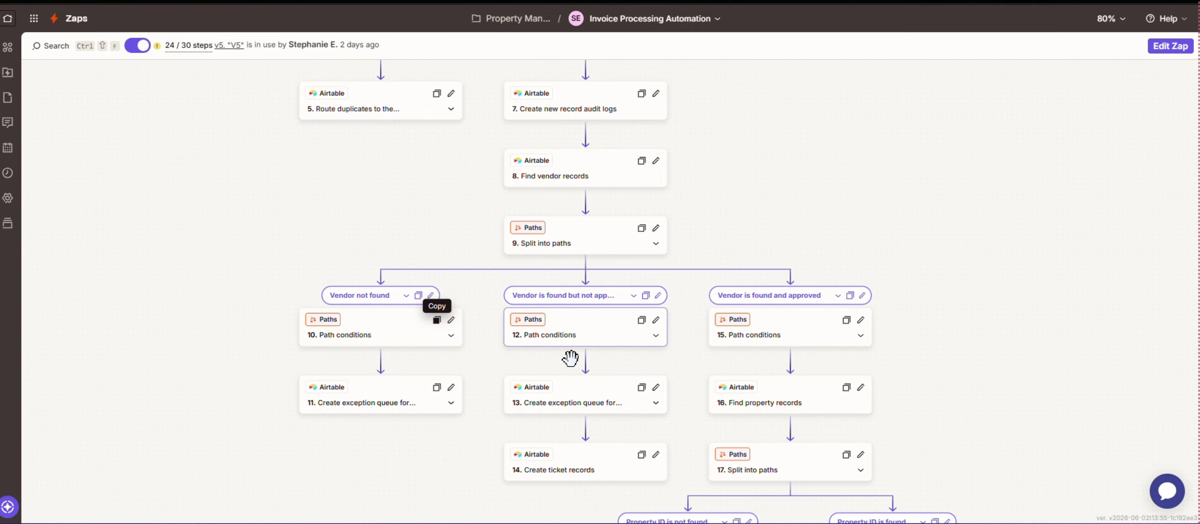
scroll(545, 424, "down", 2)
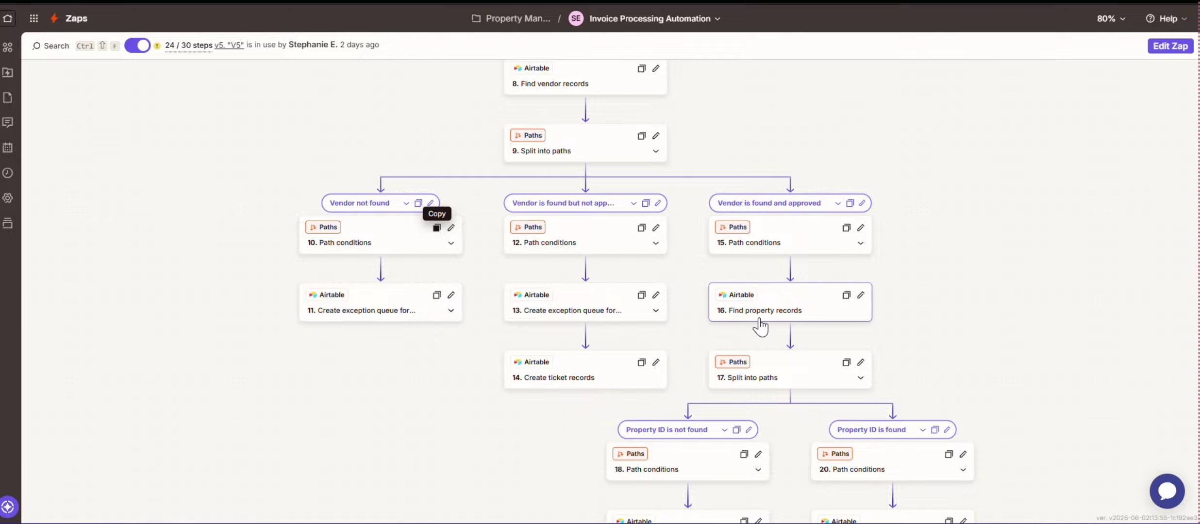
scroll(761, 327, "down", 5)
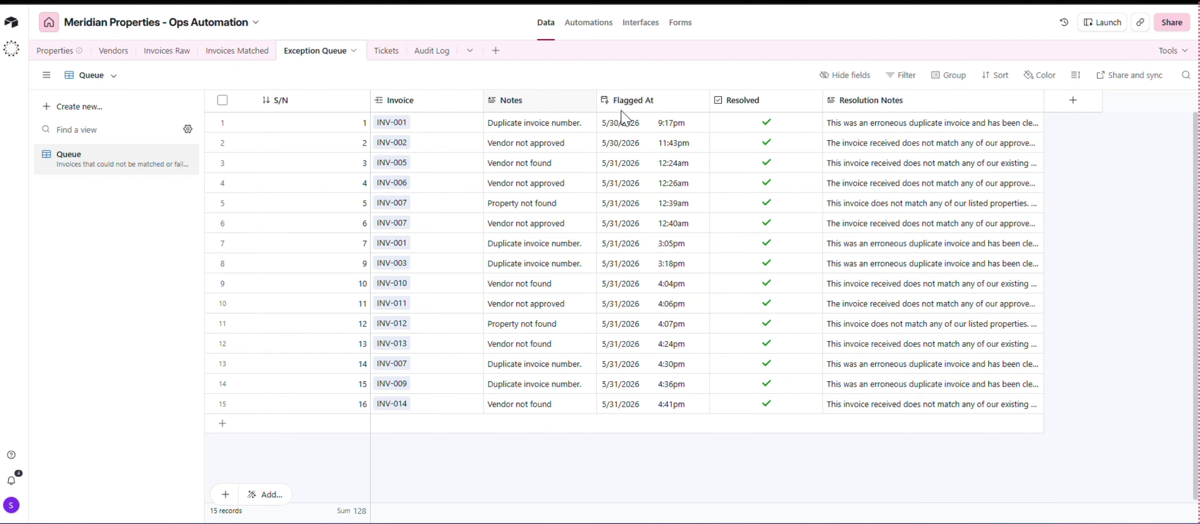
Step: Check the Zap's final matched-record steps against the Invoices Matched and Invoices Raw tables in Airtable
left_click(229, 57)
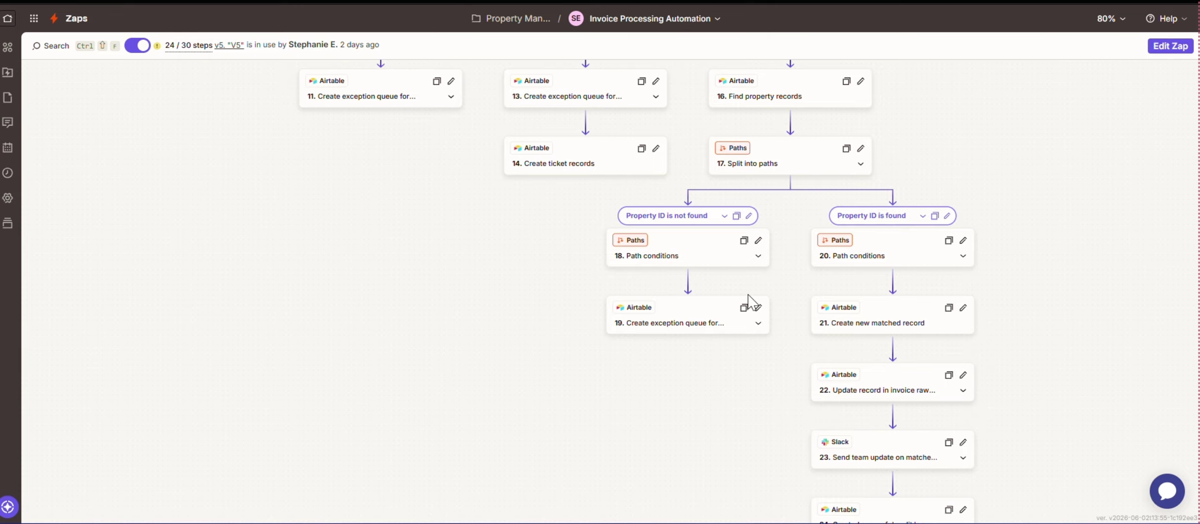
scroll(738, 299, "down", 3)
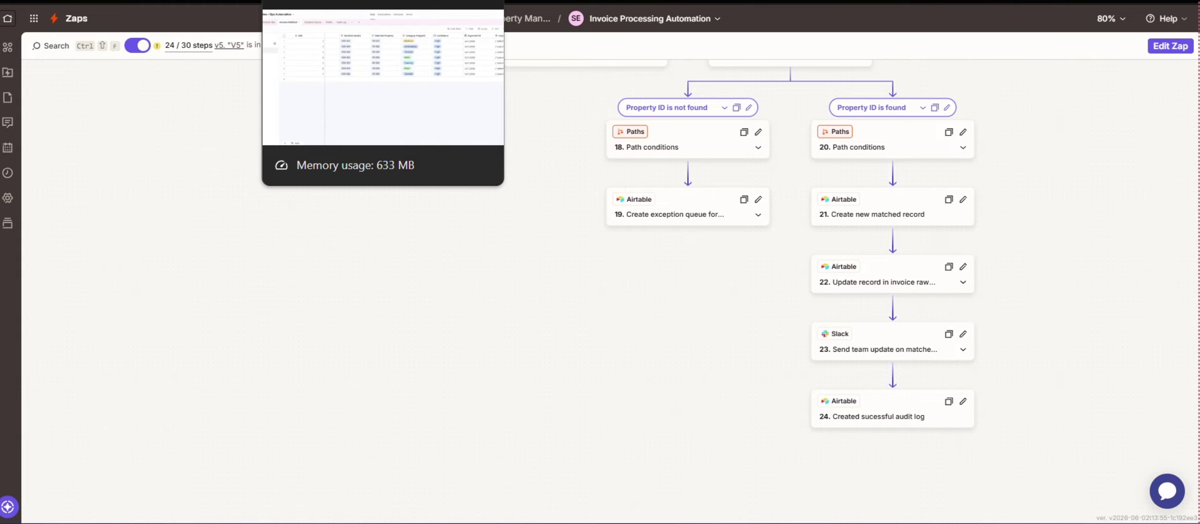
left_click(316, 1)
left_click(164, 50)
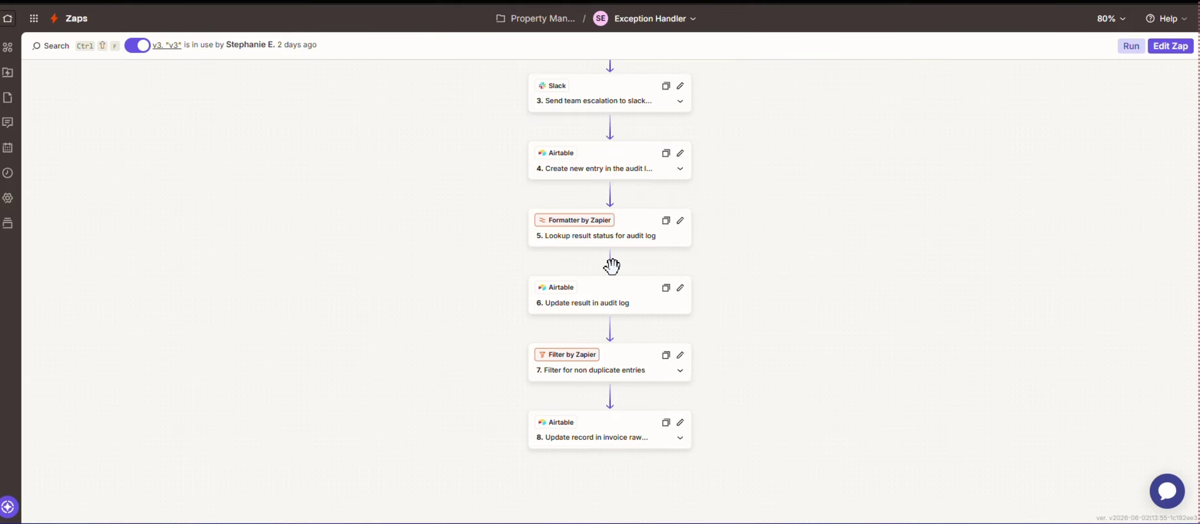
Step: Switch to the Exception Handler Zap in Zapier and examine its steps from the Airtable trigger onward
scroll(611, 266, "up", 3)
scroll(605, 115, "up", 1)
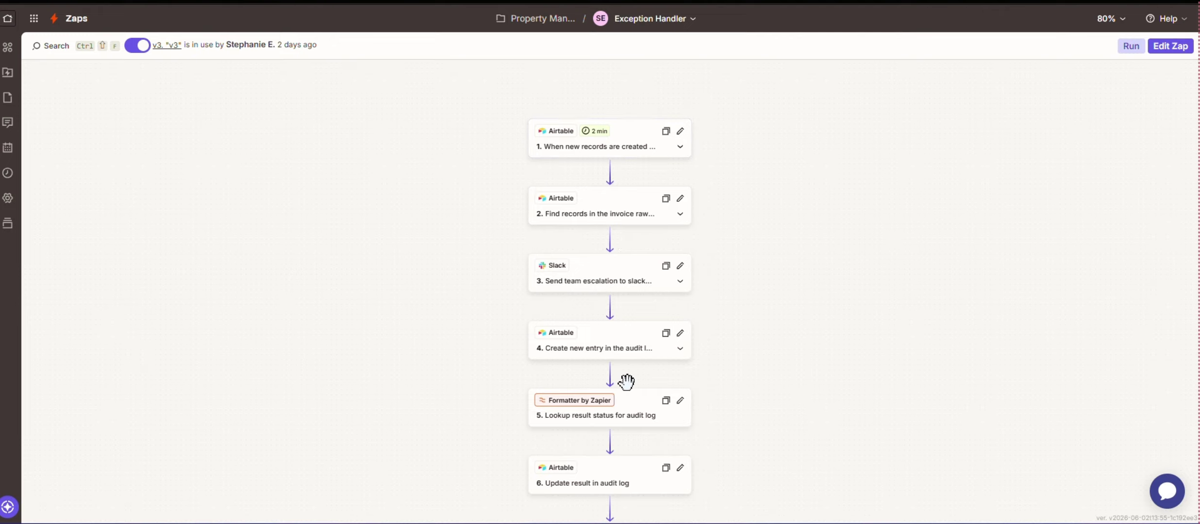
scroll(625, 380, "down", 2)
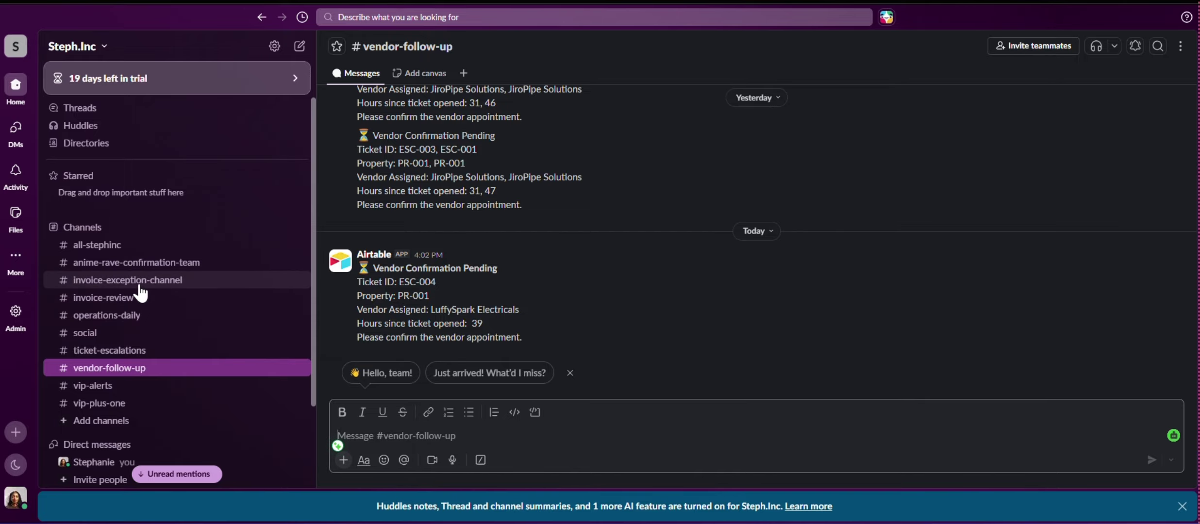
Step: Switch to Slack and read the escalations in invoice-exception-channel, then open the invoice-review channel
left_click(139, 284)
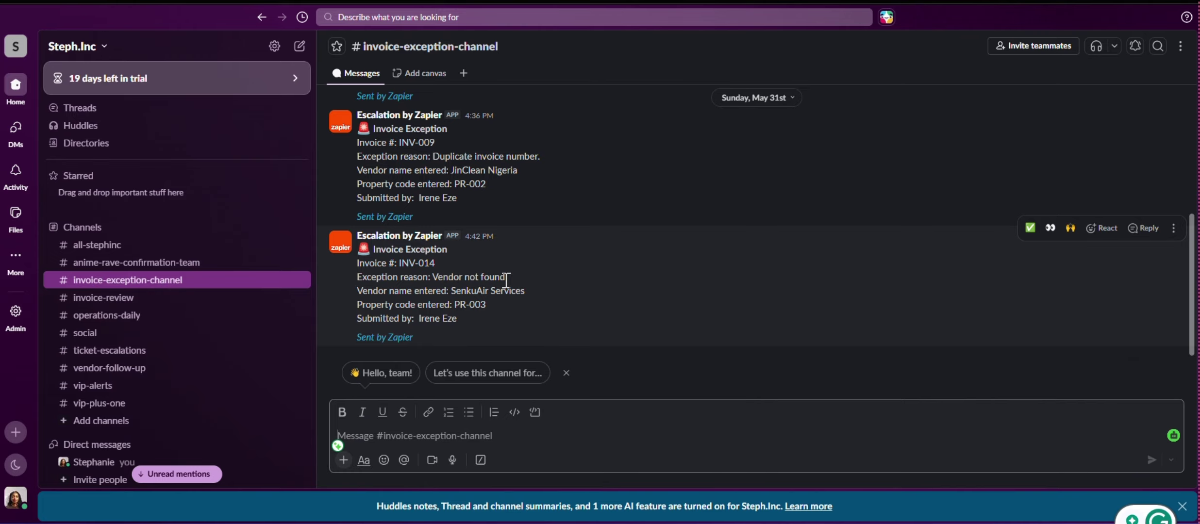
scroll(459, 173, "up", 3)
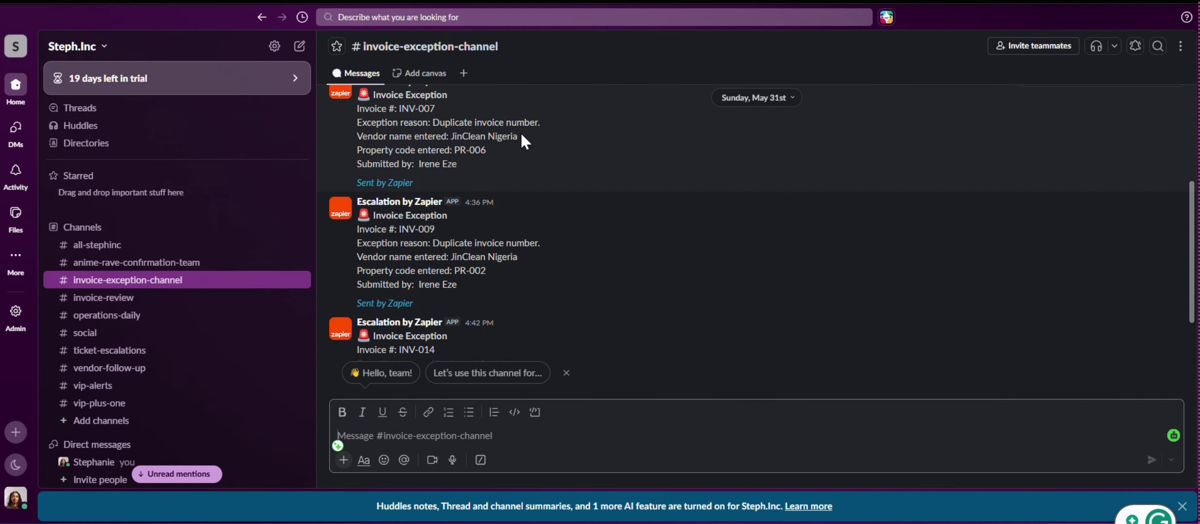
left_click(101, 303)
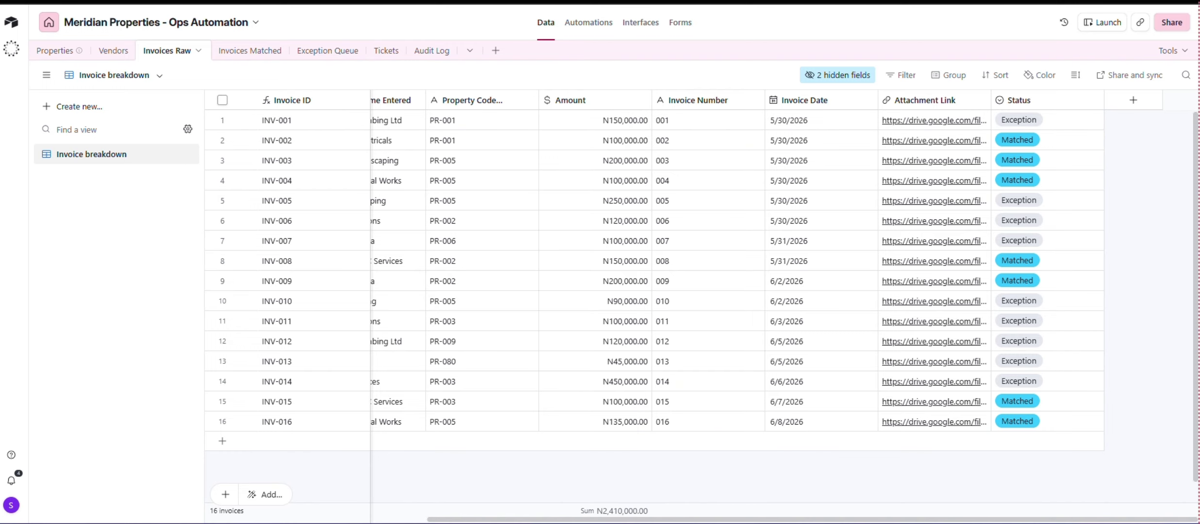
Step: Examine the Ticket Monitoring Automation Zap in Zapier and compare it with the Tickets table in Airtable
left_click(791, 1)
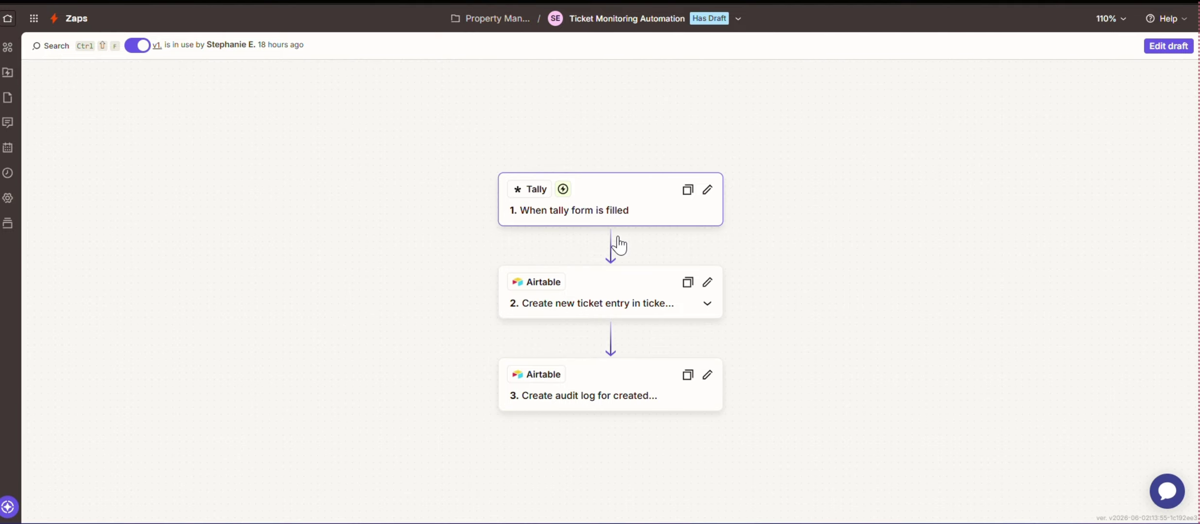
left_click(381, 2)
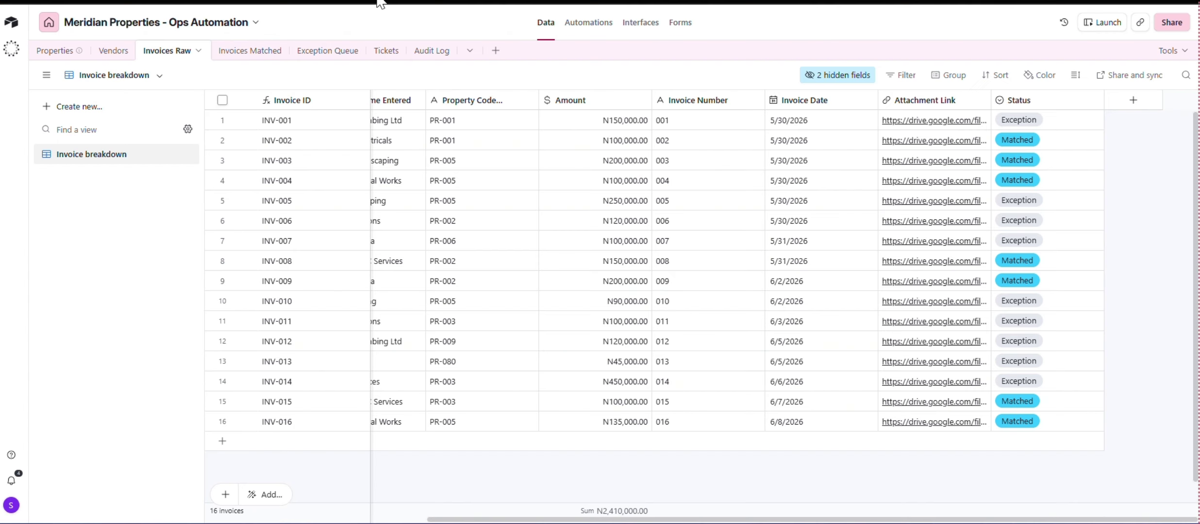
left_click(392, 56)
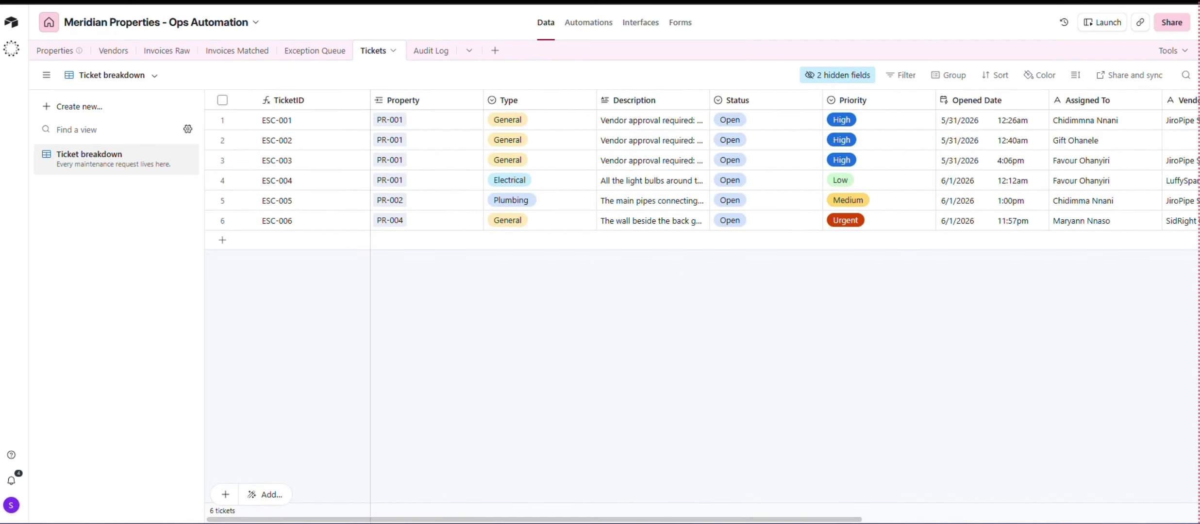
left_click(694, 1)
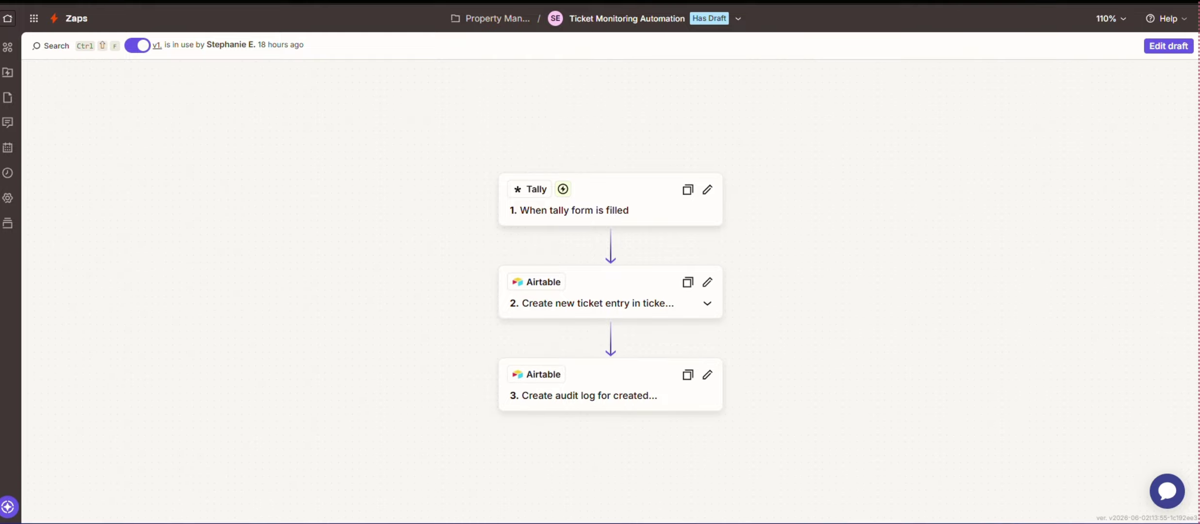
Step: Return to Airtable and review the System 2 ticket entries near the end of the Audit Log
left_click(485, 1)
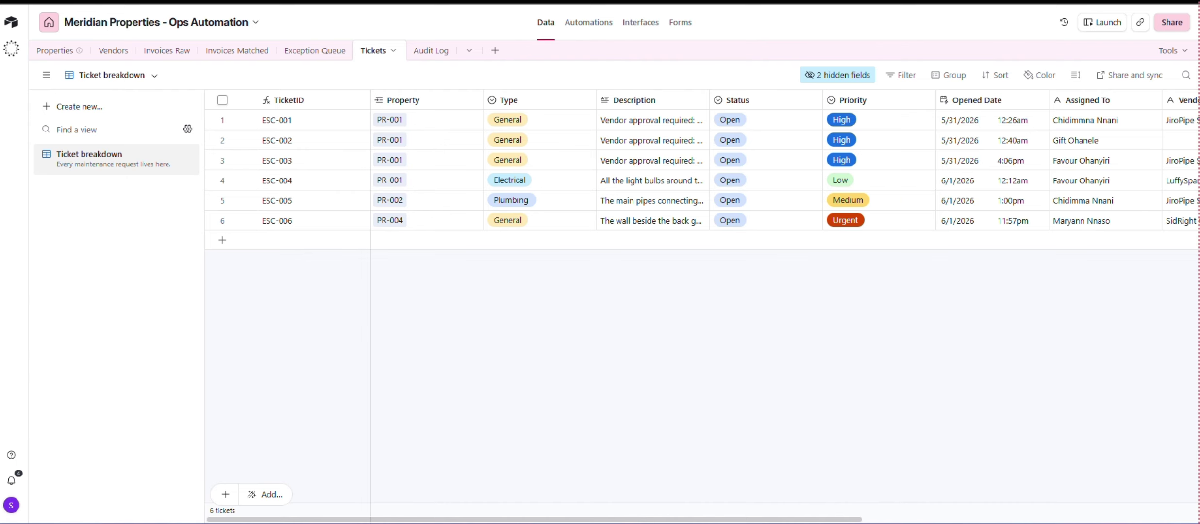
left_click(430, 51)
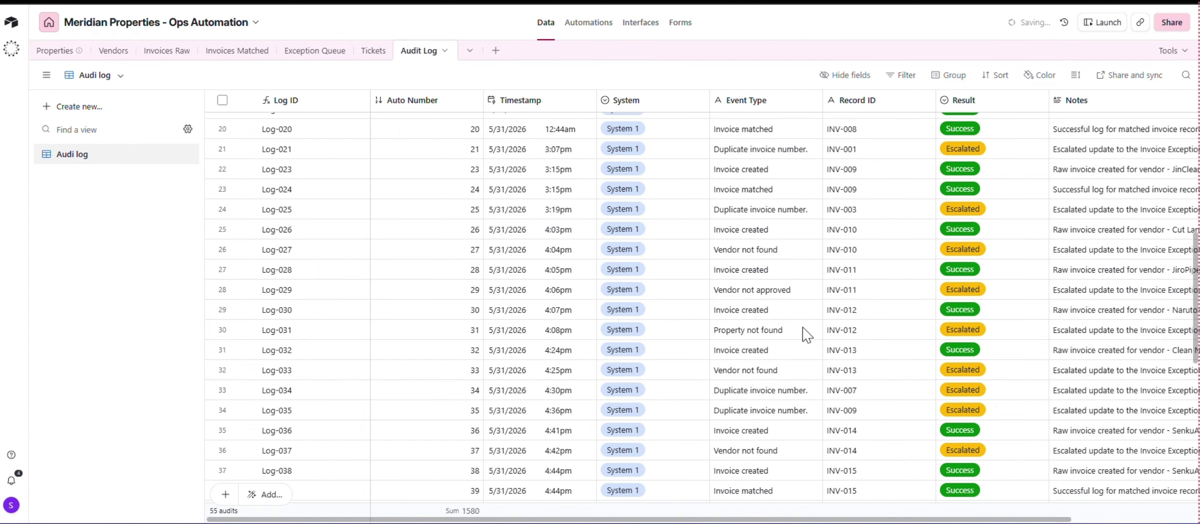
scroll(658, 391, "down", 8)
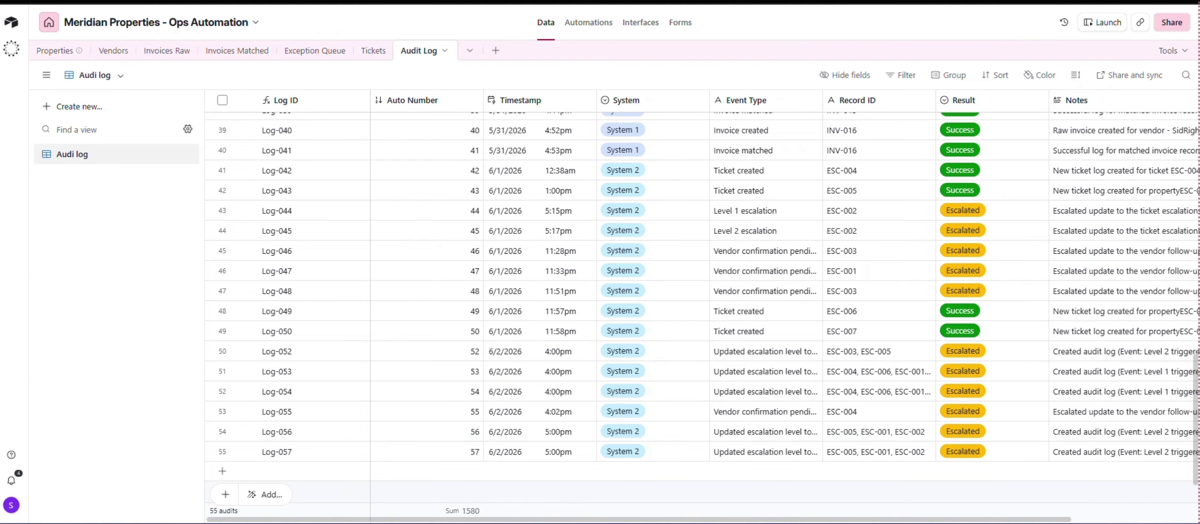
Step: Open the Level 1 escalation automation in Airtable and examine its record search and priority and age conditions
left_click(588, 23)
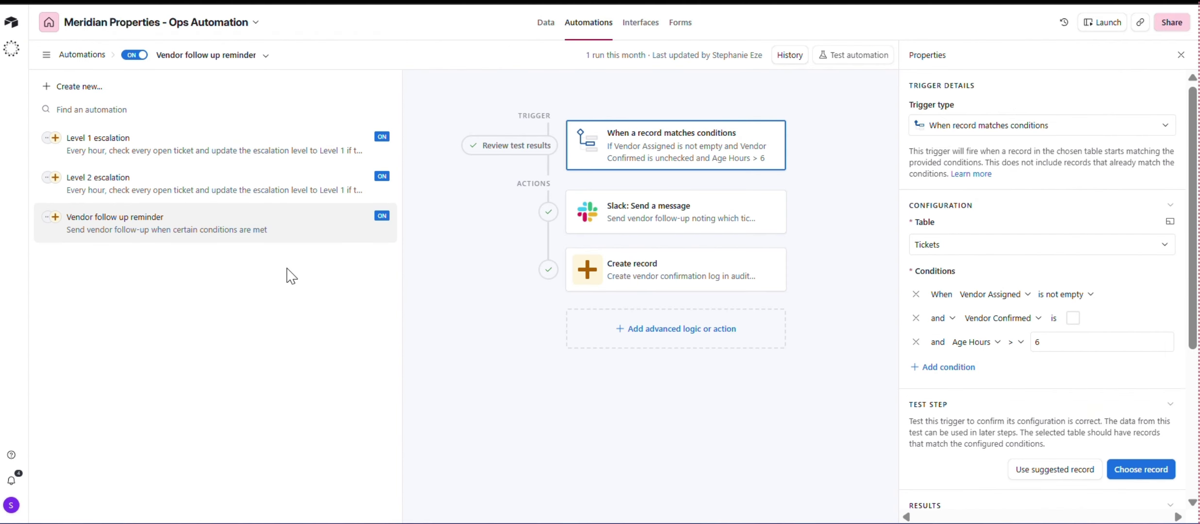
left_click(224, 142)
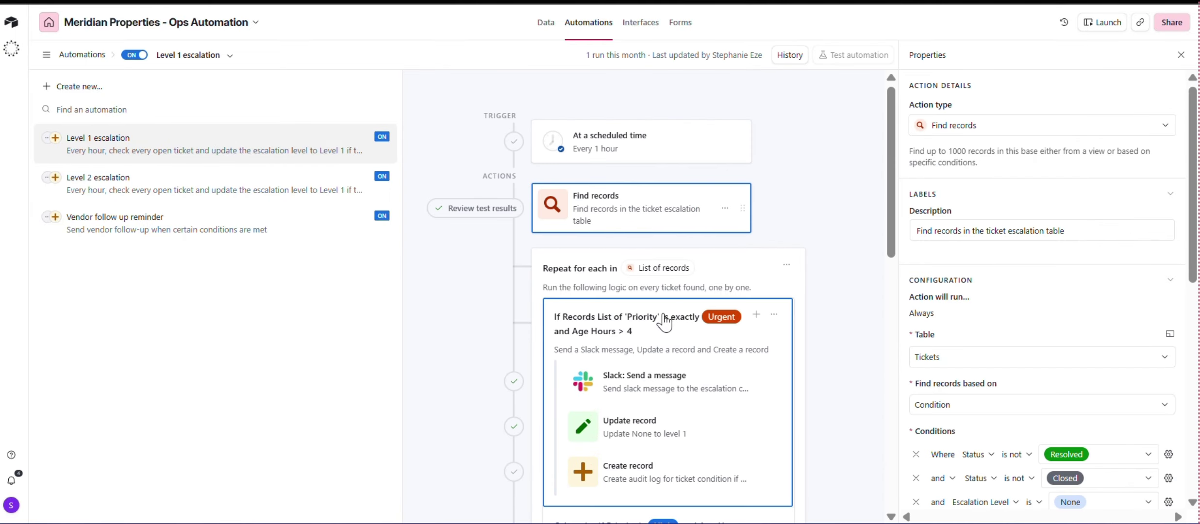
scroll(664, 321, "down", 6)
scroll(664, 322, "down", 8)
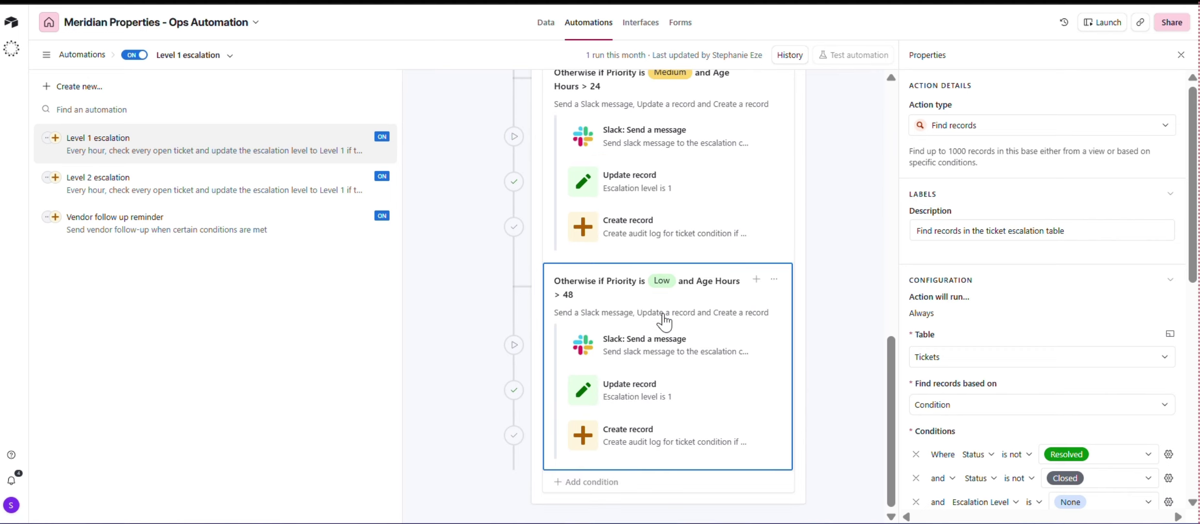
scroll(665, 321, "up", 7)
scroll(981, 267, "down", 5)
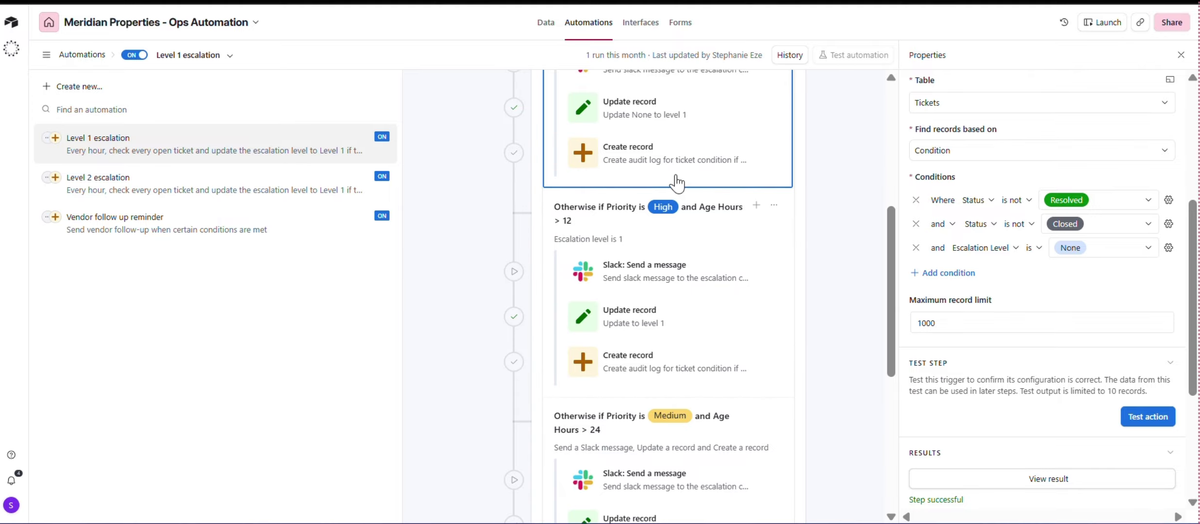
Step: Switch to Slack and read the Level 1 and Level 2 alerts in the ticket-escalations channel
key("alt+Tab")
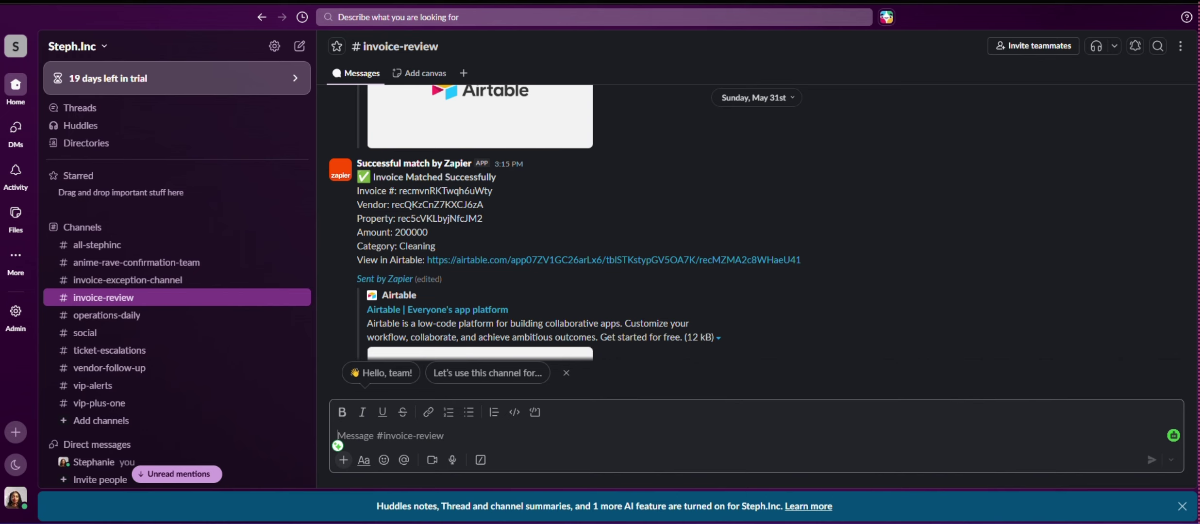
left_click(135, 350)
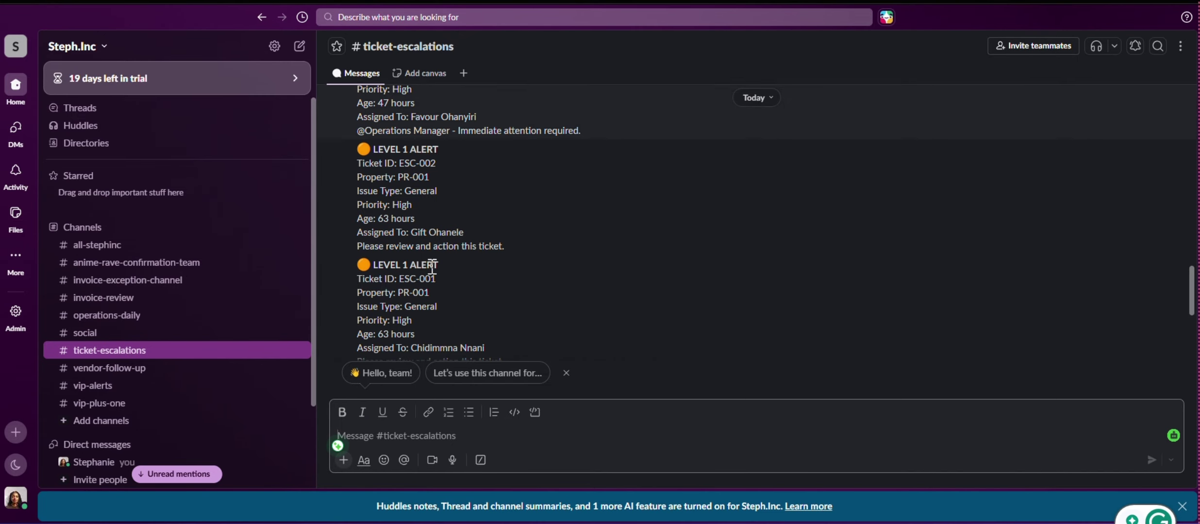
scroll(509, 262, "up", 5)
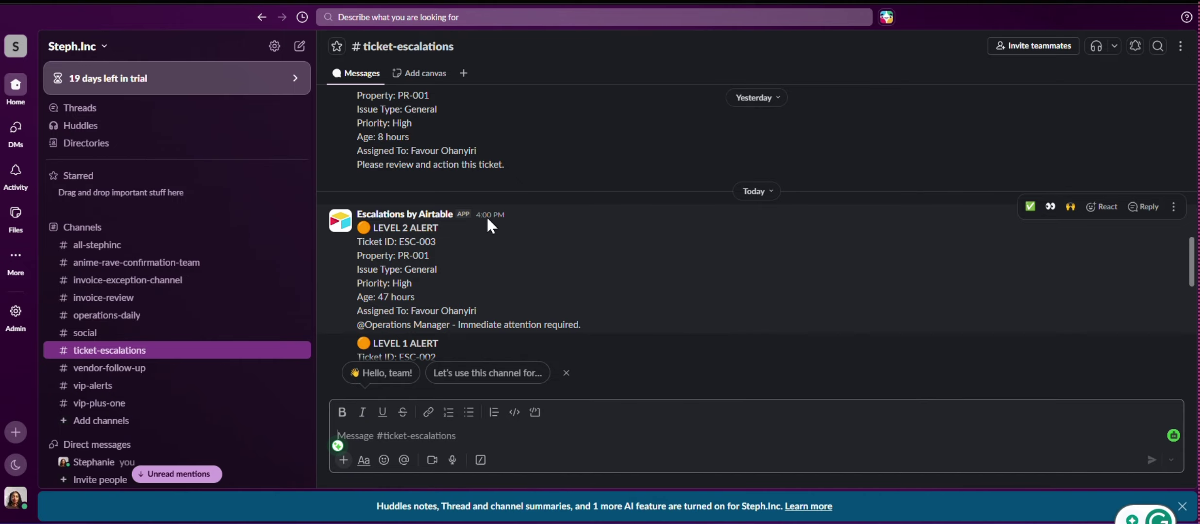
scroll(487, 225, "up", 3)
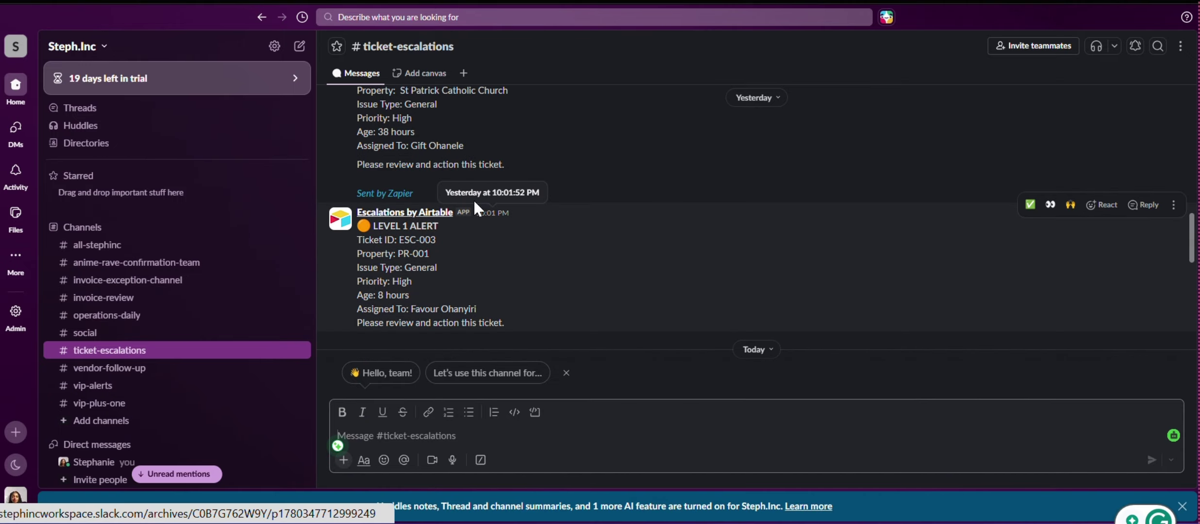
scroll(488, 228, "down", 5)
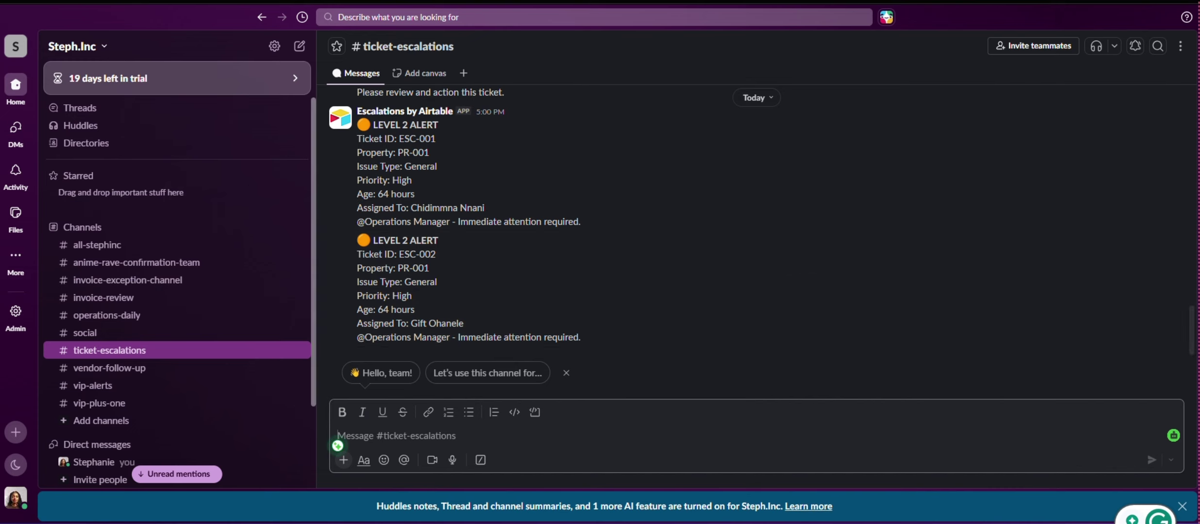
Step: Return to Airtable, examine the Level 2 escalation automation, and compare it with the escalation levels in the Tickets table
key("ctrl+Tab")
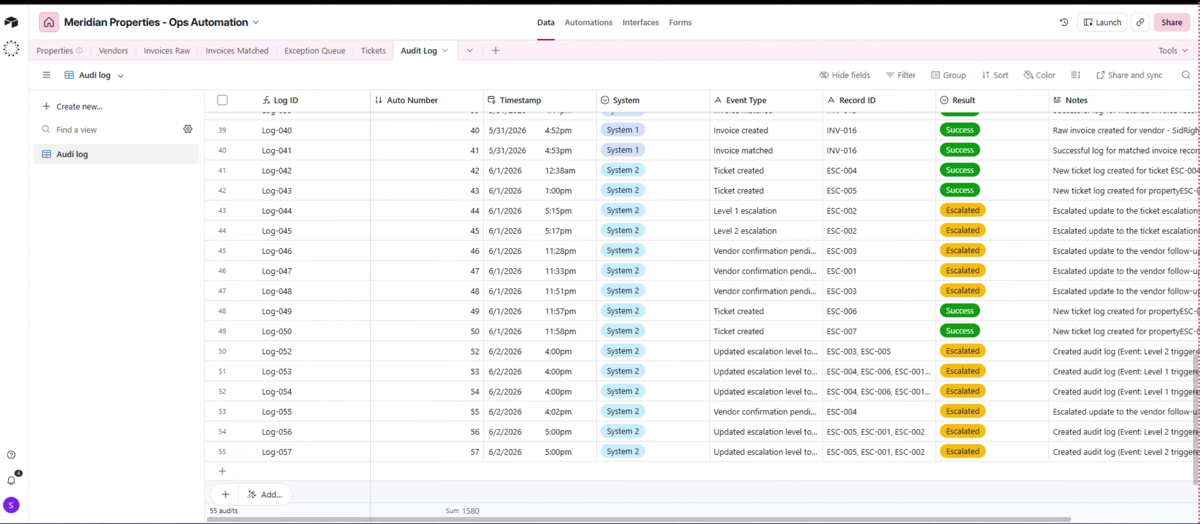
key("ctrl+Tab")
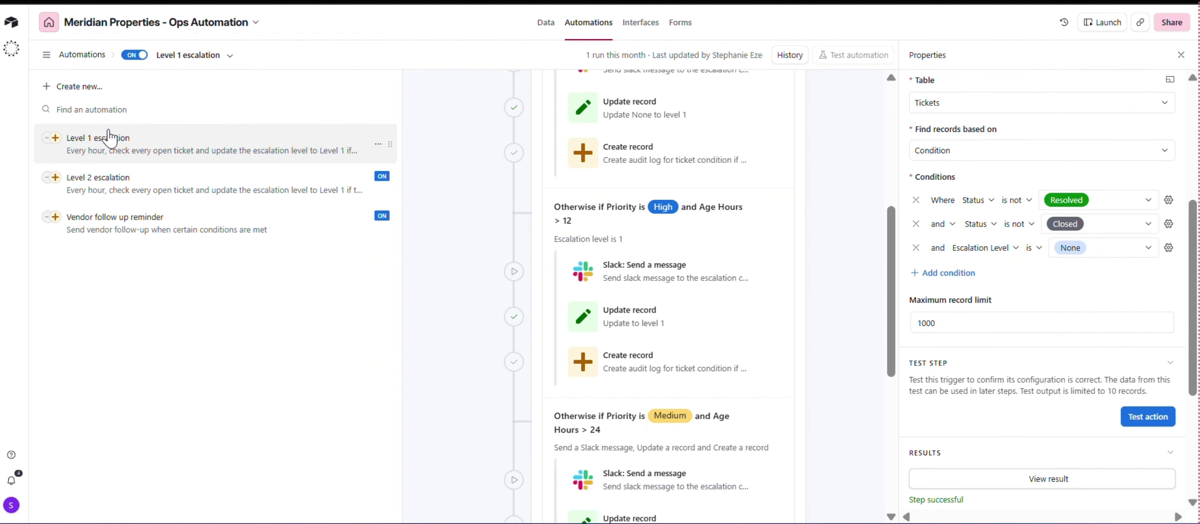
left_click(111, 183)
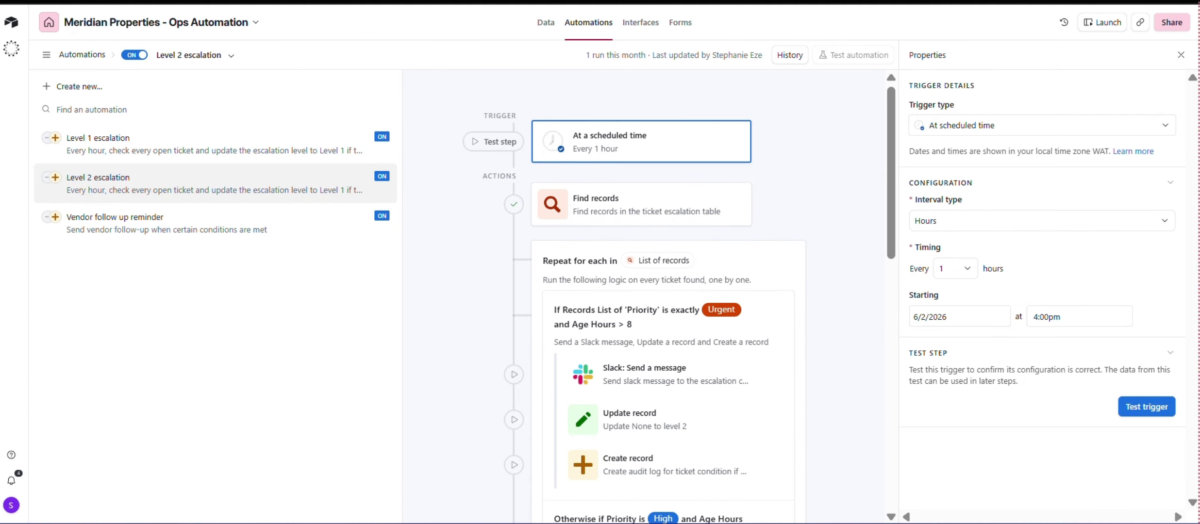
left_click(546, 23)
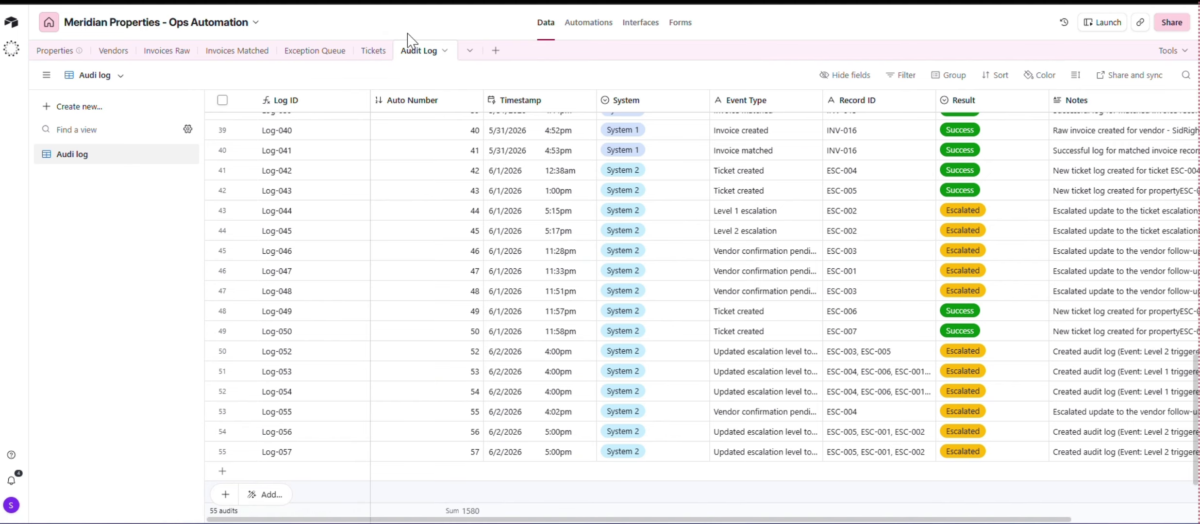
left_click(373, 50)
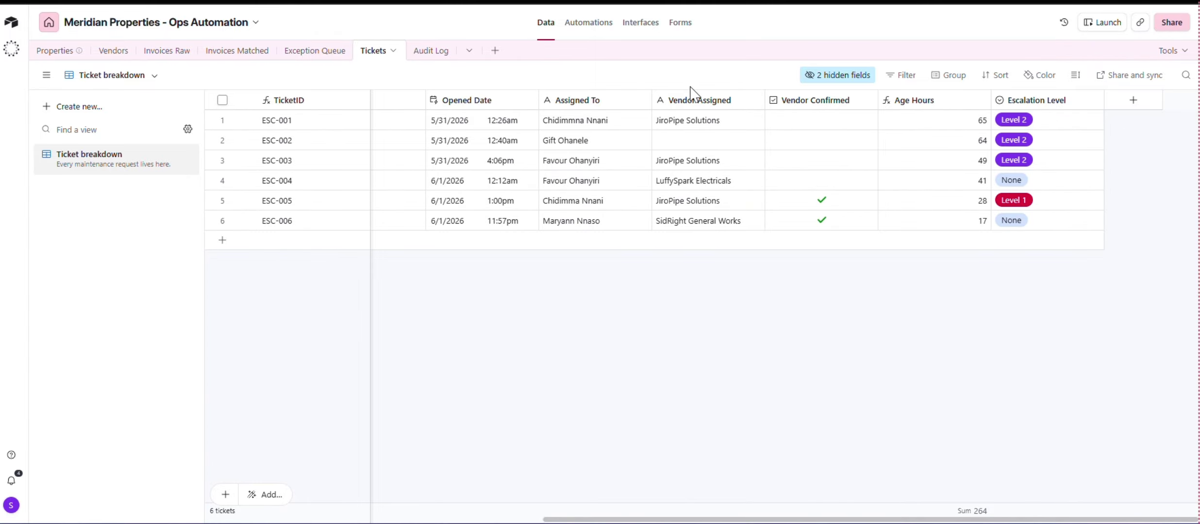
Step: Examine the Vendor follow up reminder automation and read its notifications in Slack's vendor-follow-up channel
left_click(588, 22)
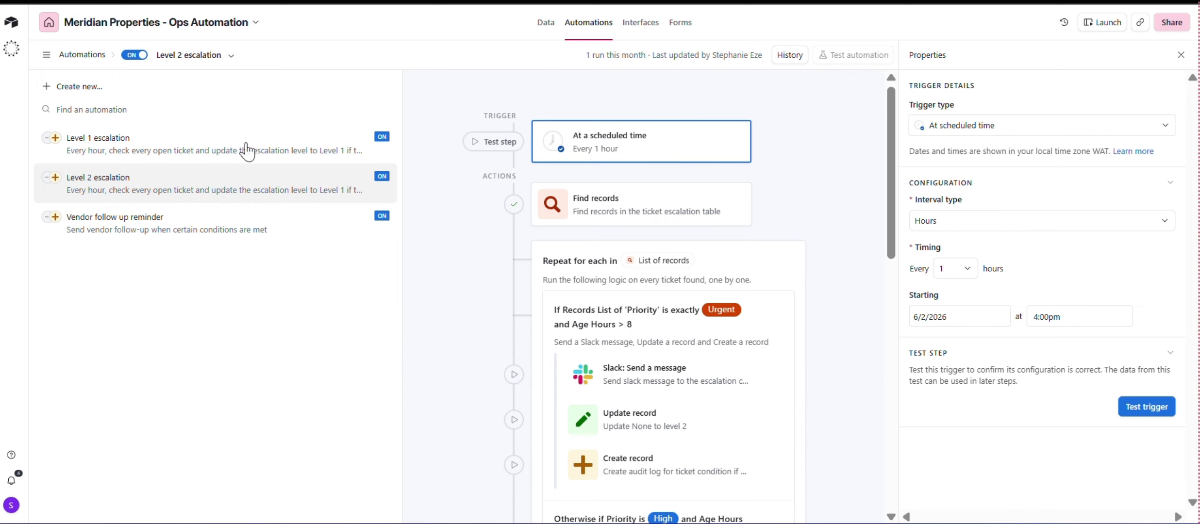
left_click(146, 226)
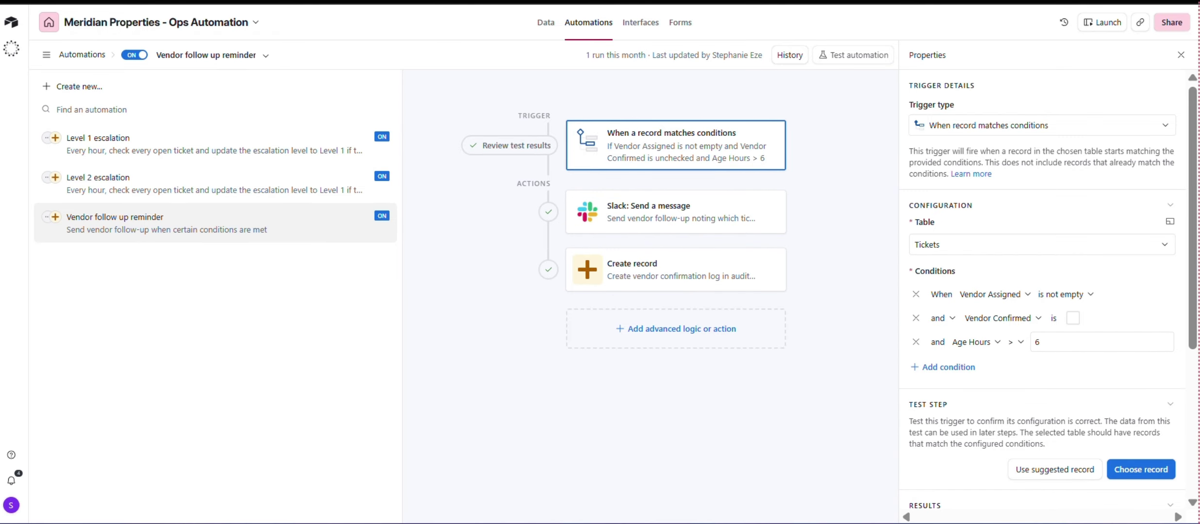
left_click(208, 1)
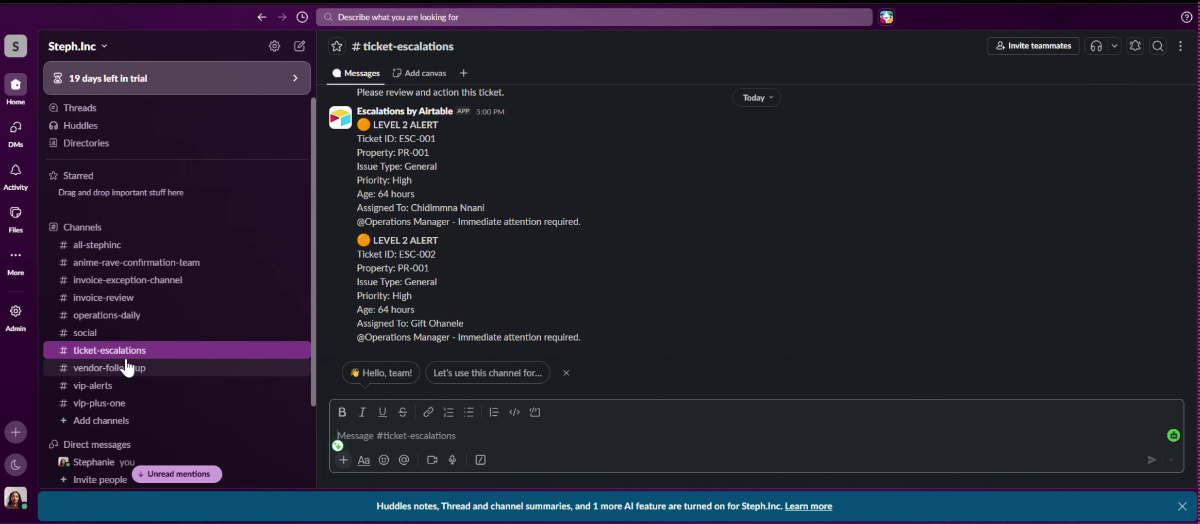
left_click(160, 367)
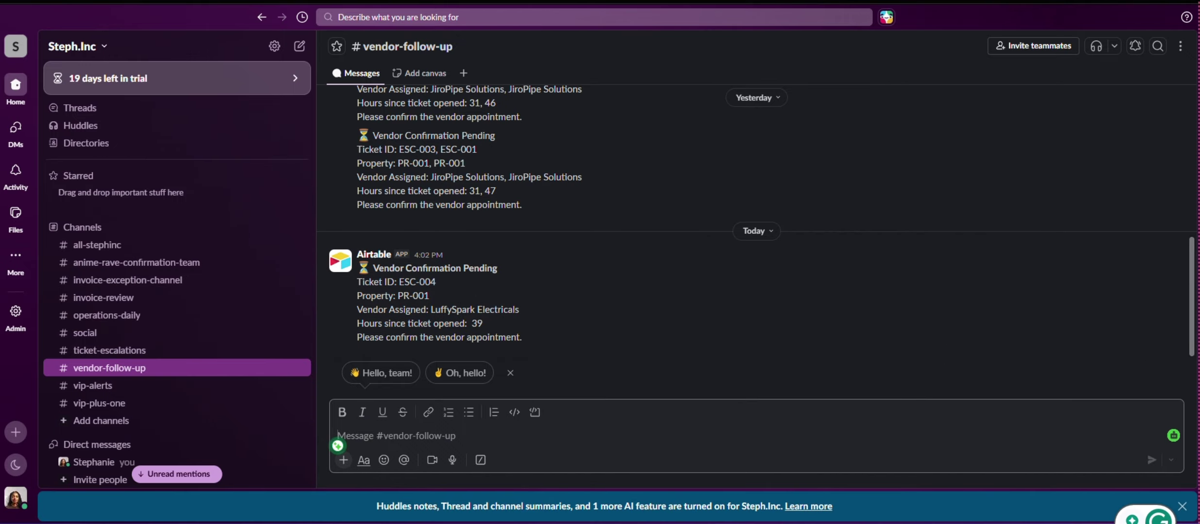
Step: Return to the Airtable base's data and open the Properties table
left_click(97, 2)
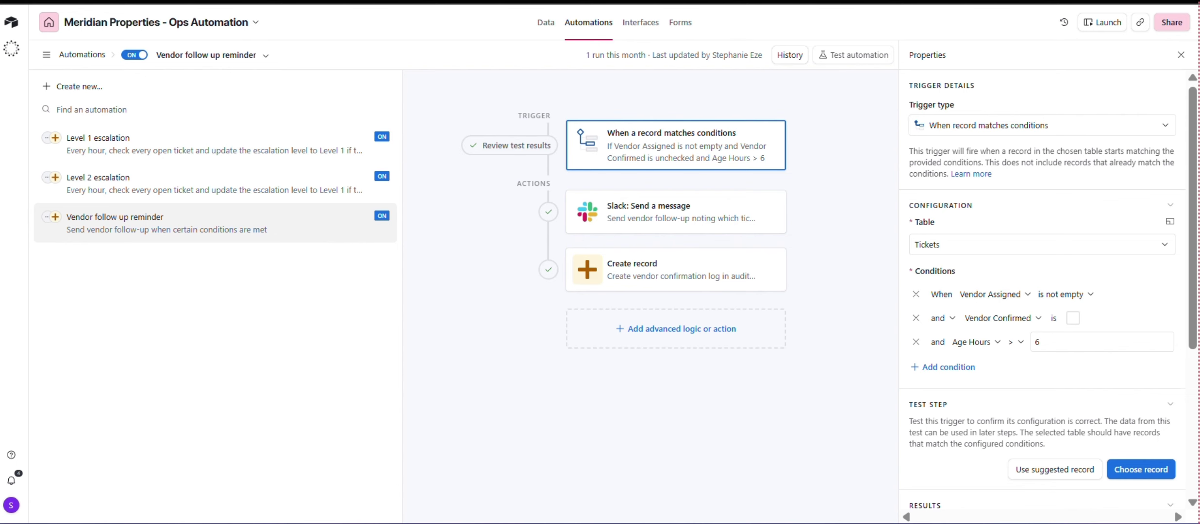
left_click(545, 23)
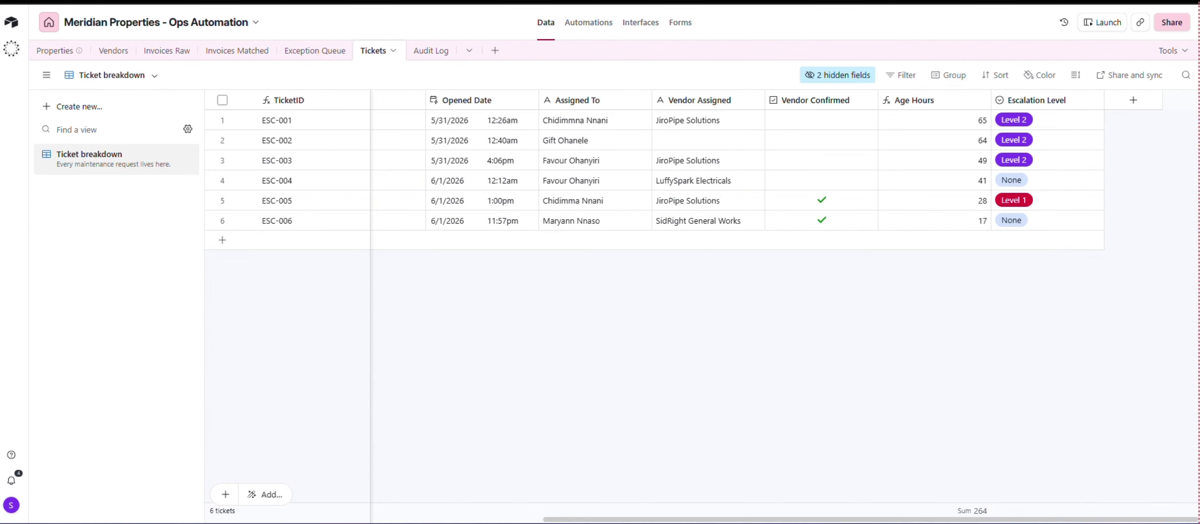
left_click(54, 57)
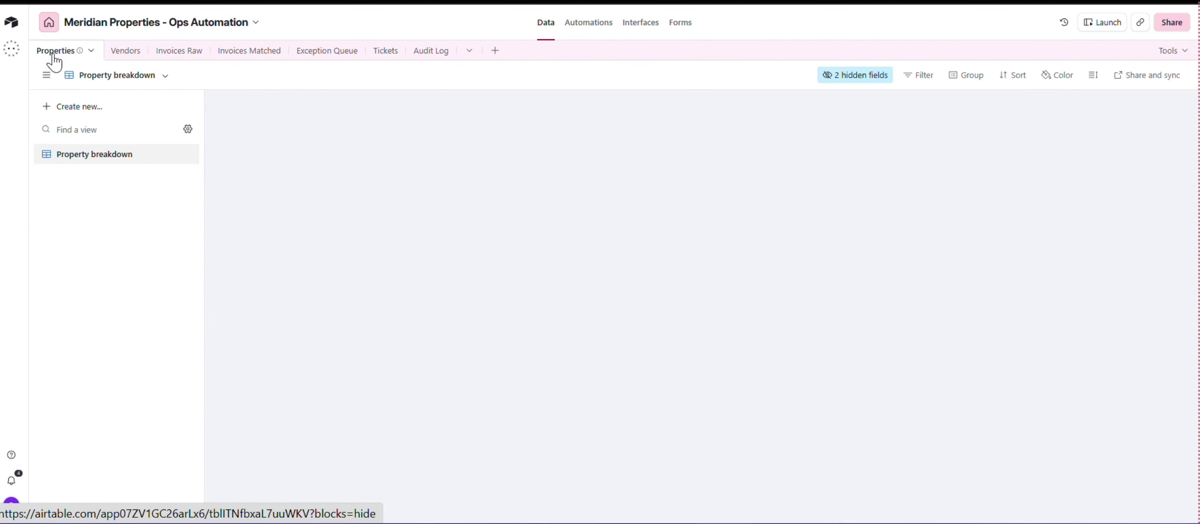